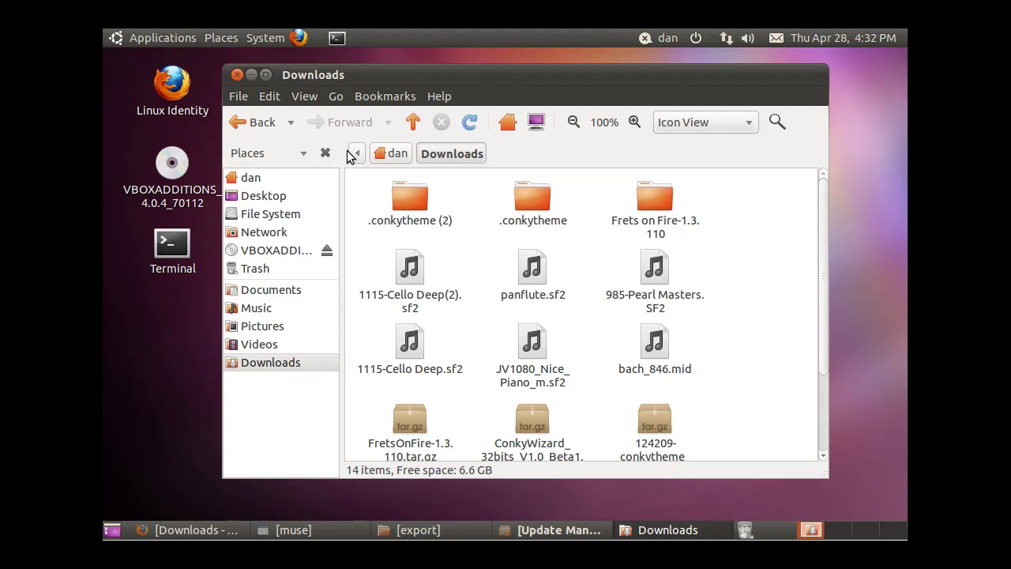
# Open a terminal and enter sudo apt-get install jack-rack zynaddsubfx hydrogen.
pyautogui.moveTo(479, 72); pyautogui.dragTo(534, 76)
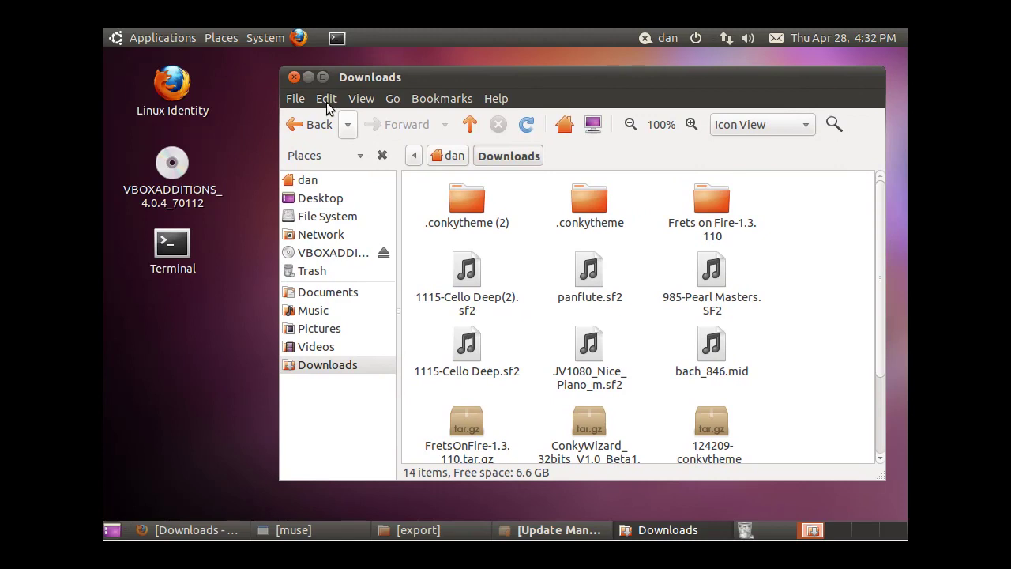
pyautogui.doubleClick(172, 244)
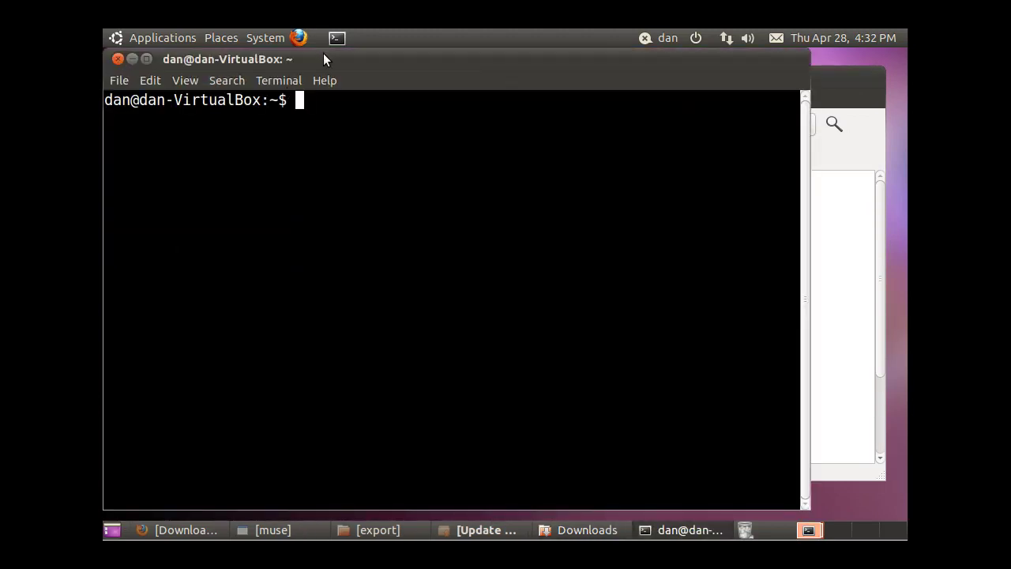
pyautogui.moveTo(323, 54); pyautogui.dragTo(362, 55)
pyautogui.write('sudo ')
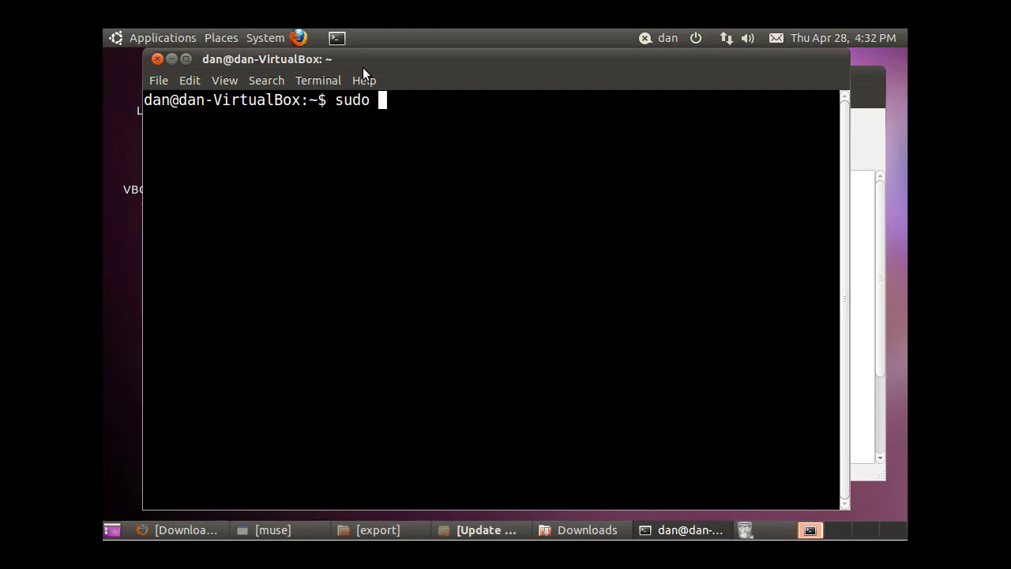
pyautogui.write('apt-get insta')
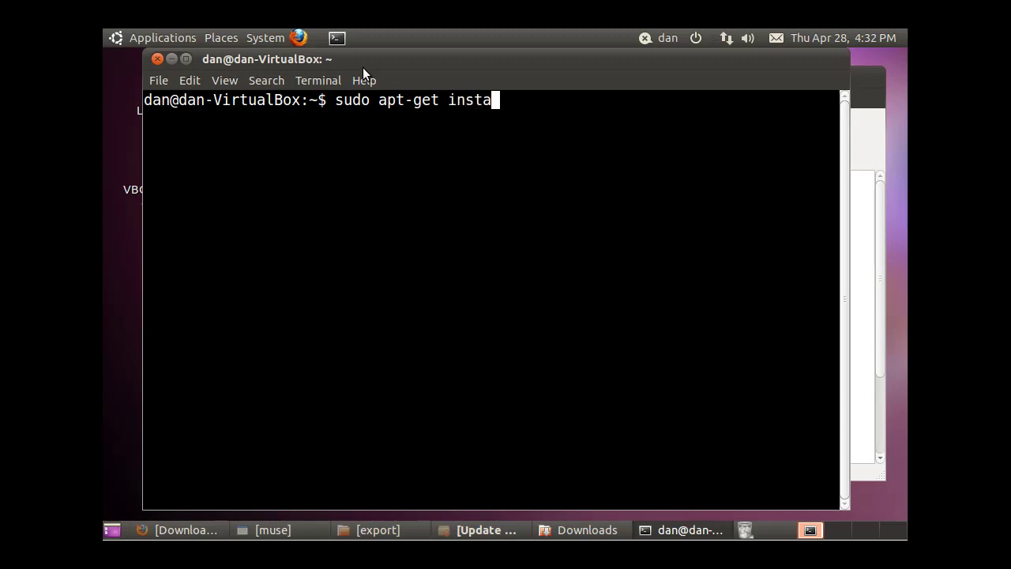
pyautogui.write('ll jack-rack')
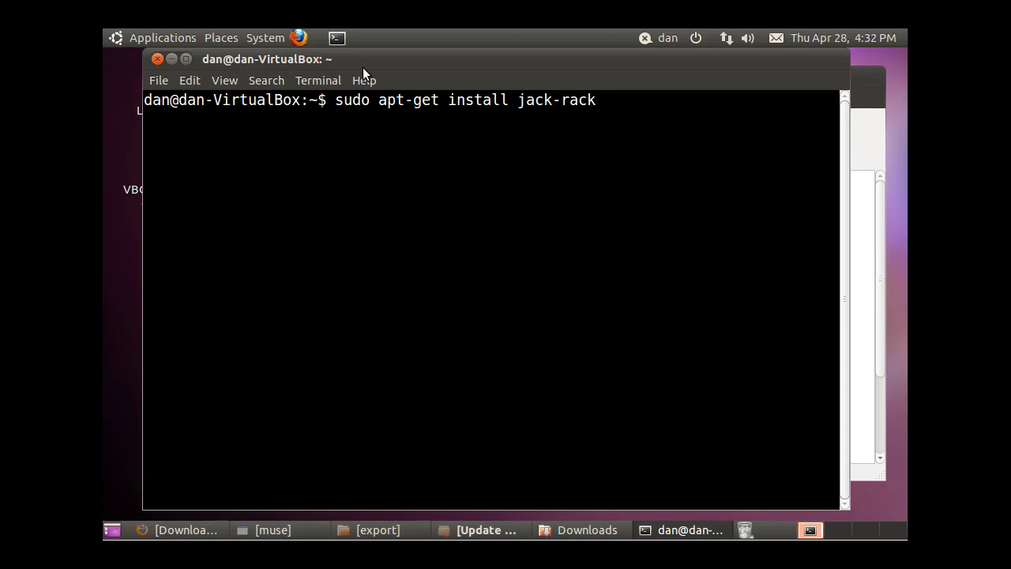
pyautogui.write(' zynadd')
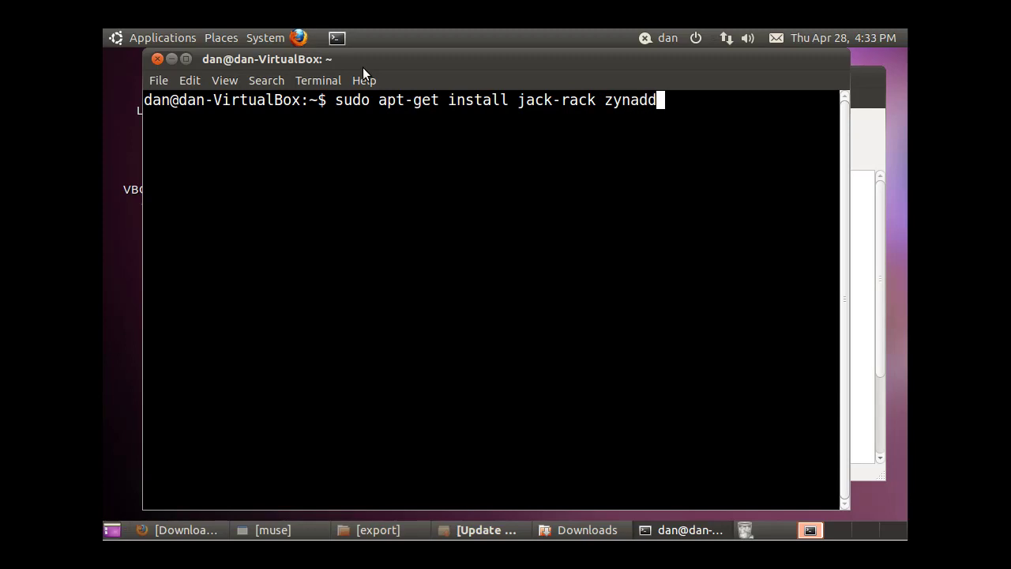
pyautogui.write('subfx')
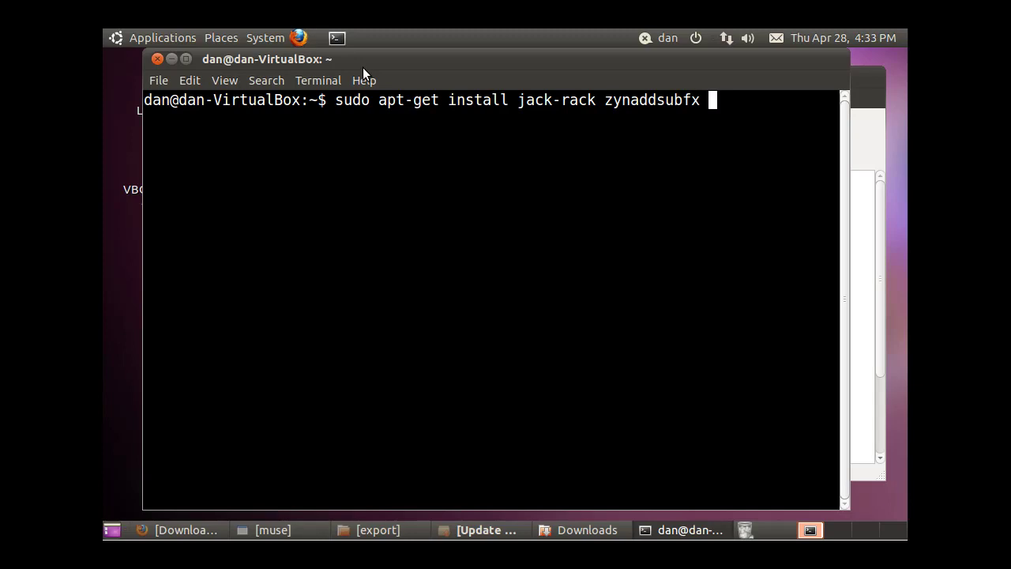
pyautogui.write(' hydrog')
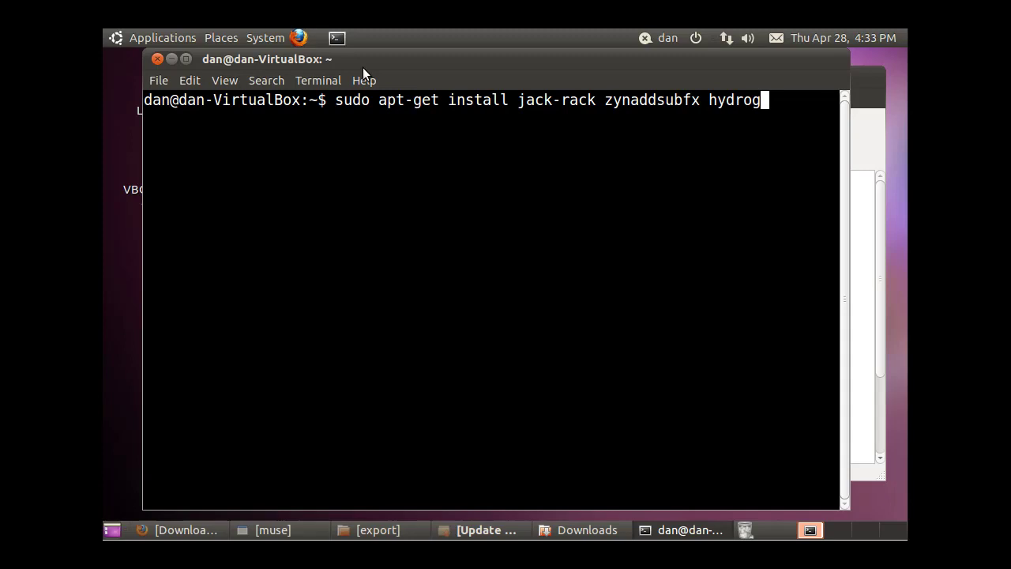
pyautogui.write('en')
# Run the install, authorise it with the account password and confirm with y.
pyautogui.press('Return')
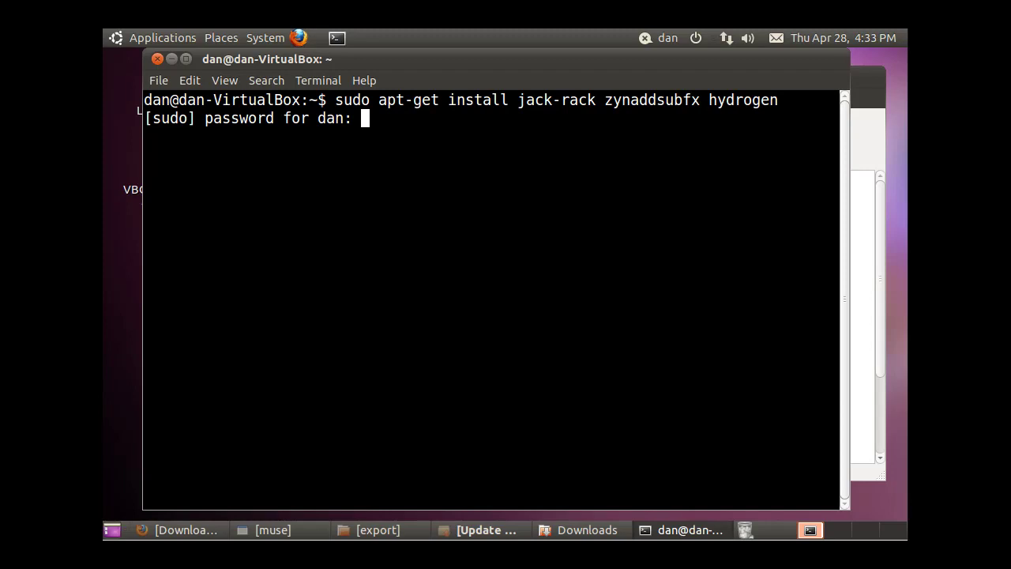
pyautogui.press('Return')
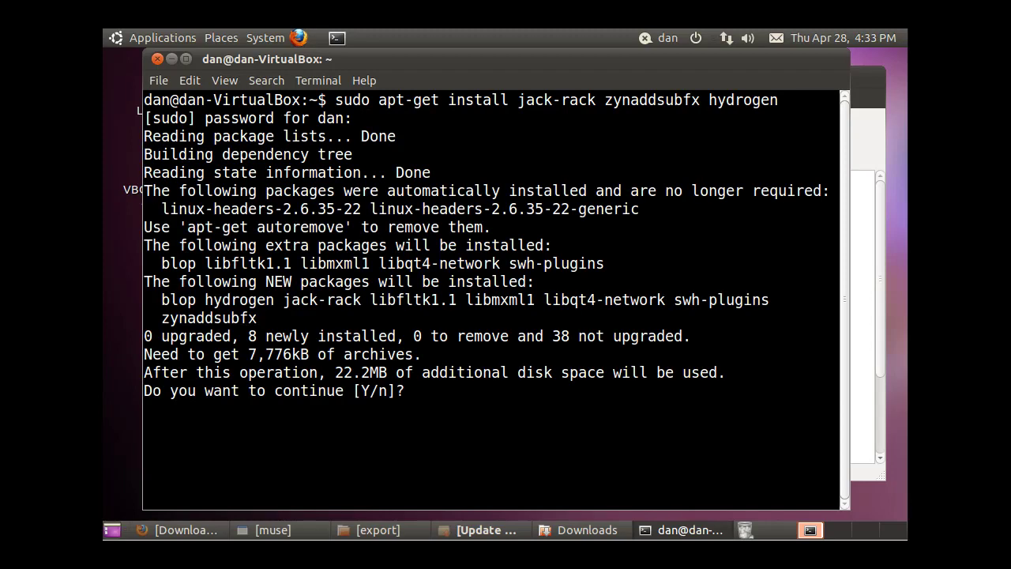
pyautogui.write('y')
pyautogui.press('Return')
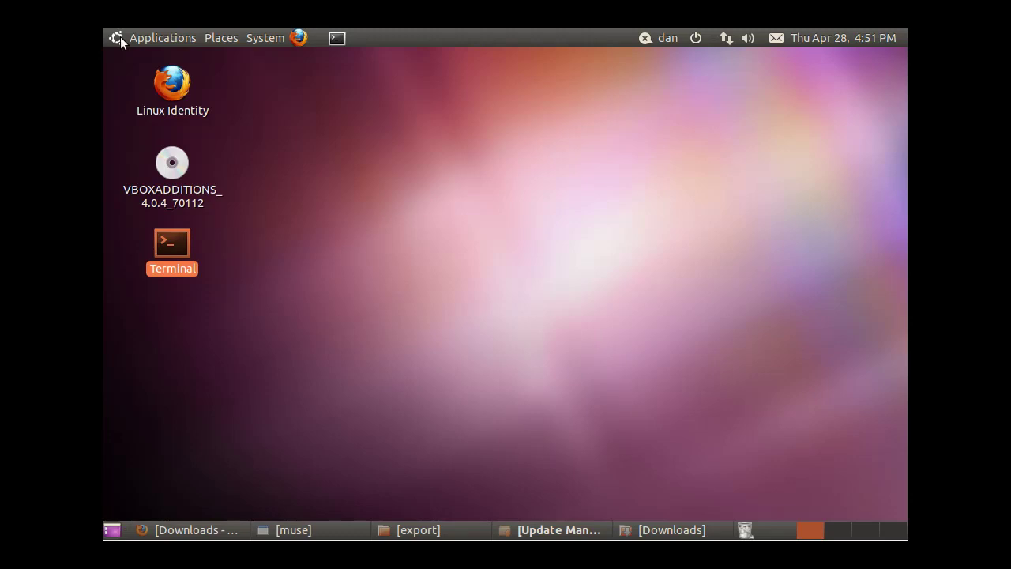
# Launch JACK Control from Sound & Video and start the JACK server.
pyautogui.click(160, 36)
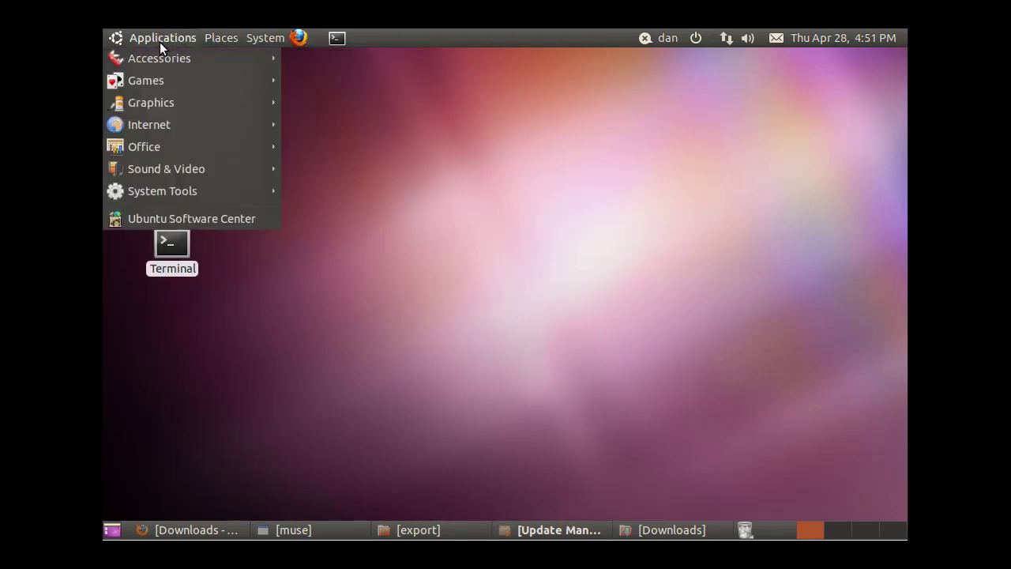
pyautogui.moveTo(180, 168)
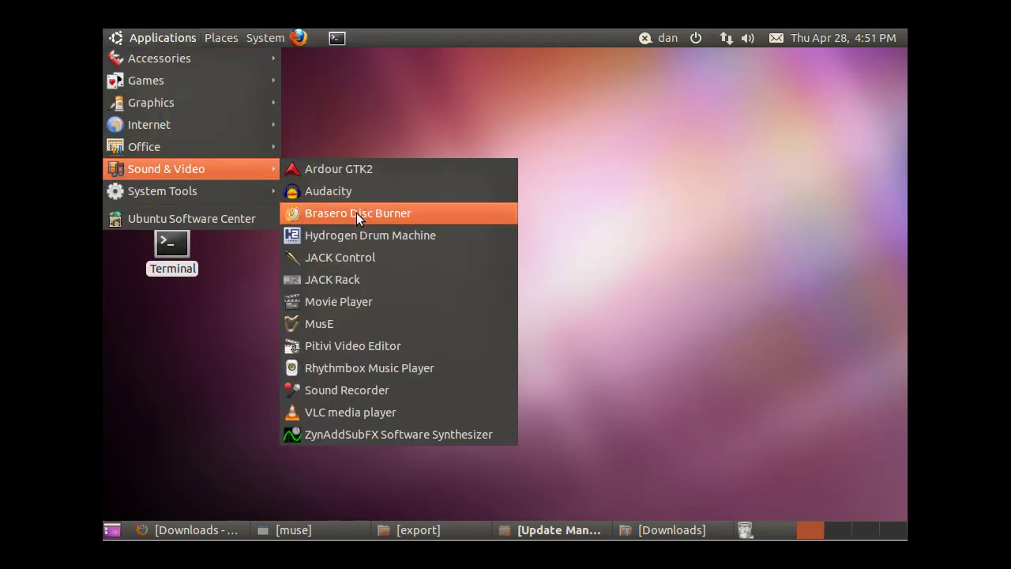
pyautogui.click(352, 259)
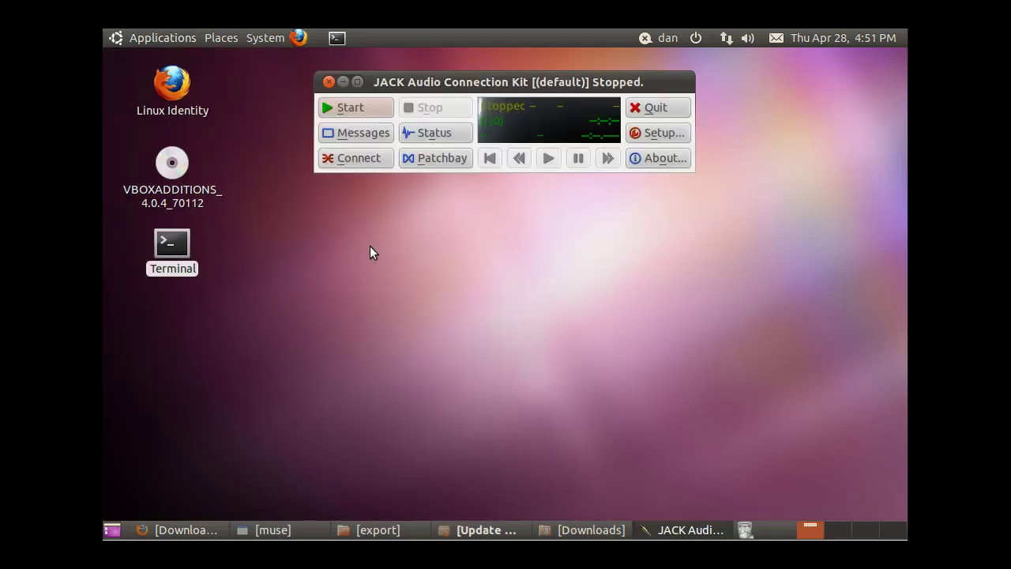
pyautogui.click(363, 108)
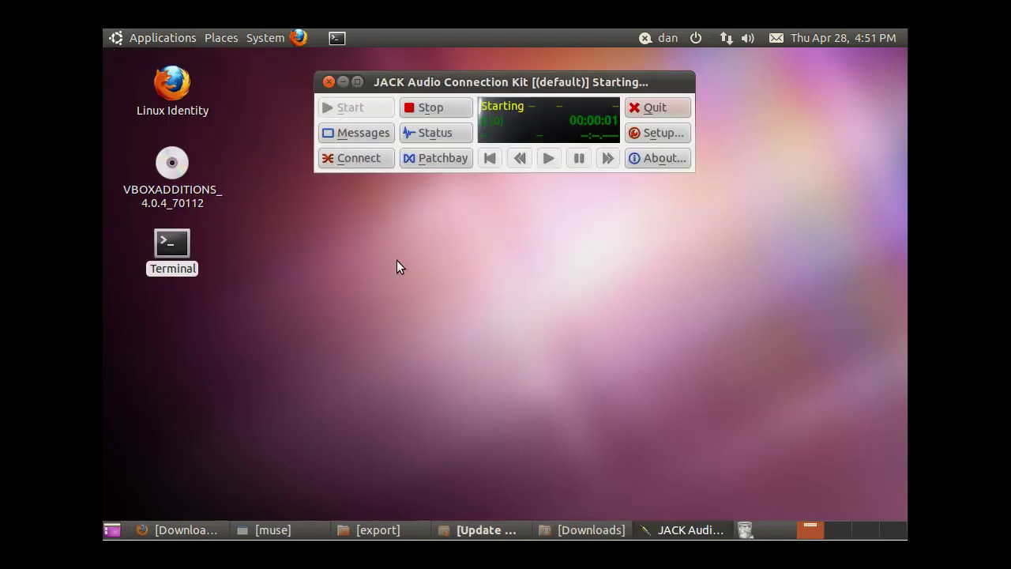
# Launch MusE from Sound & Video, dismiss the Did you know? tip, and make the window taller and wider.
pyautogui.click(174, 39)
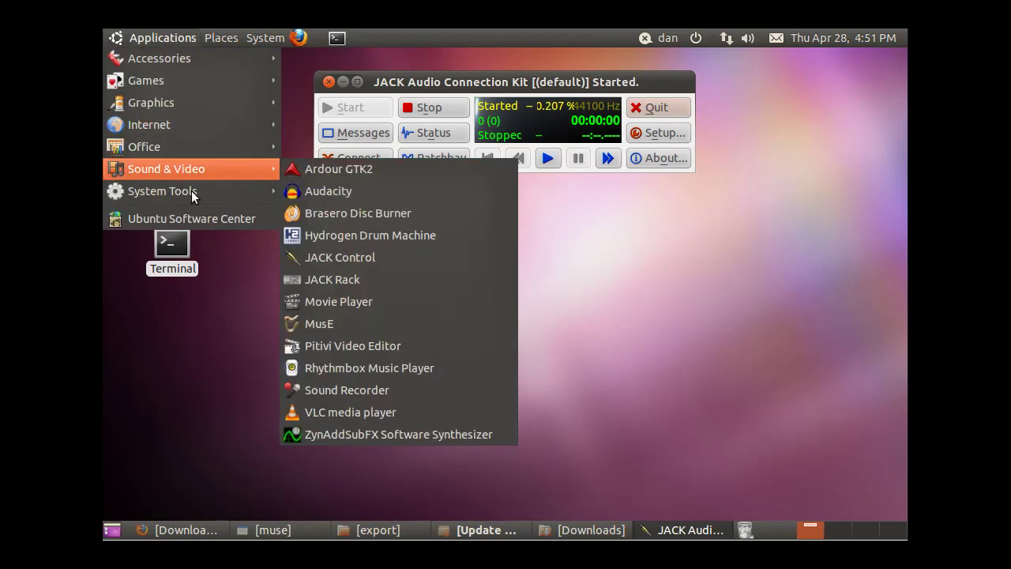
pyautogui.moveTo(193, 190)
pyautogui.moveTo(196, 172)
pyautogui.click(347, 323)
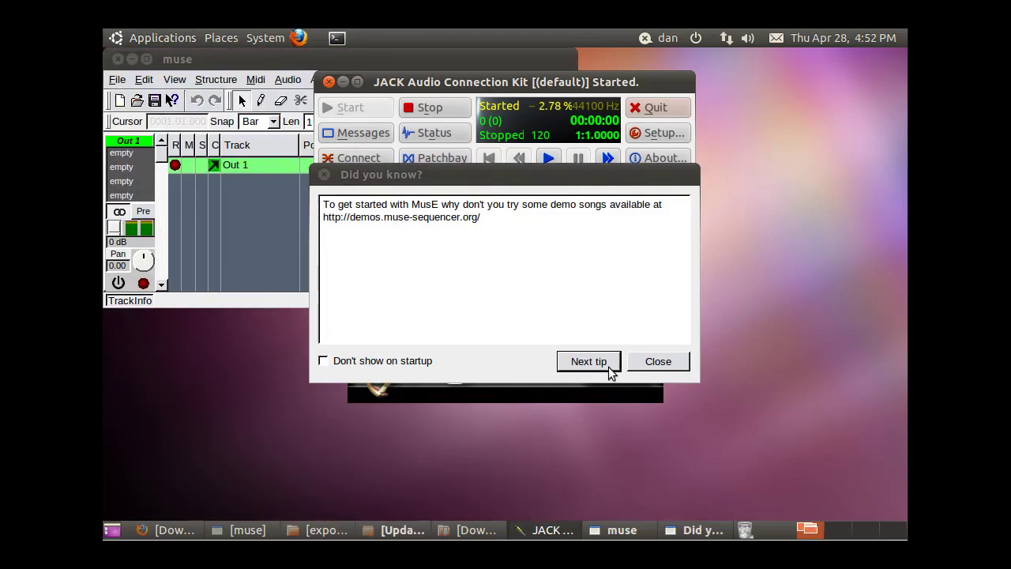
pyautogui.click(649, 365)
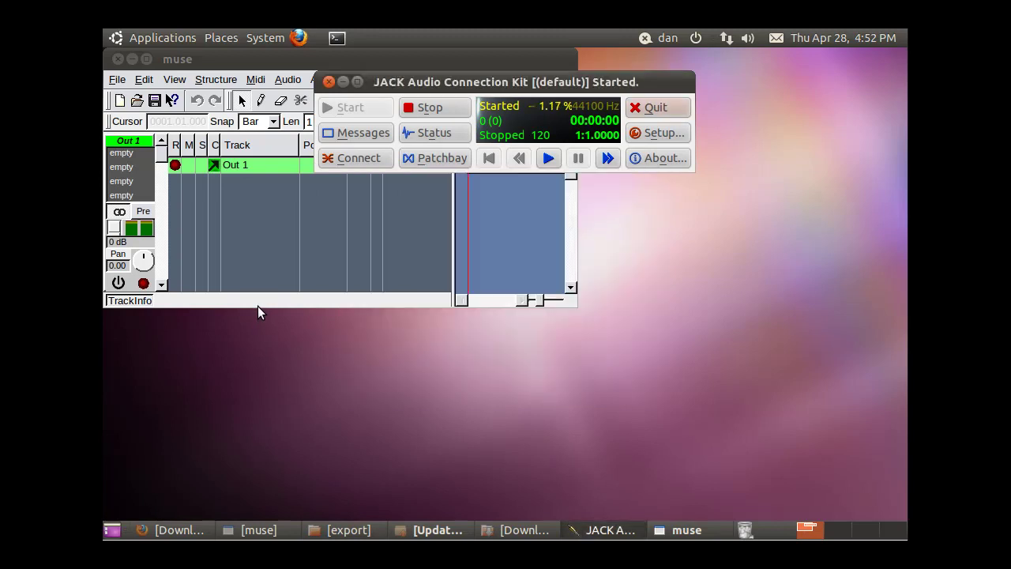
pyautogui.moveTo(258, 301); pyautogui.dragTo(271, 495)
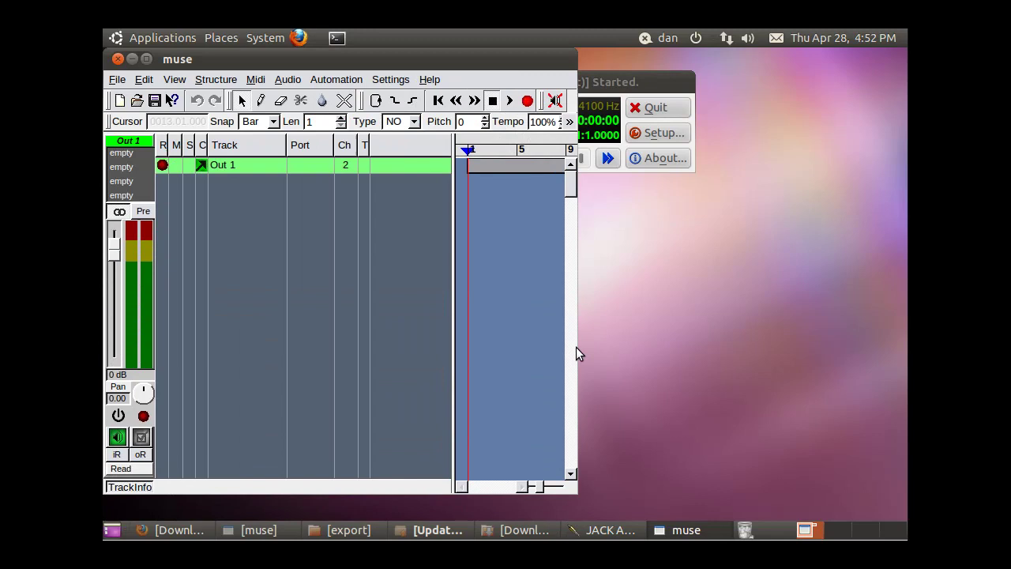
pyautogui.moveTo(576, 345); pyautogui.dragTo(834, 329)
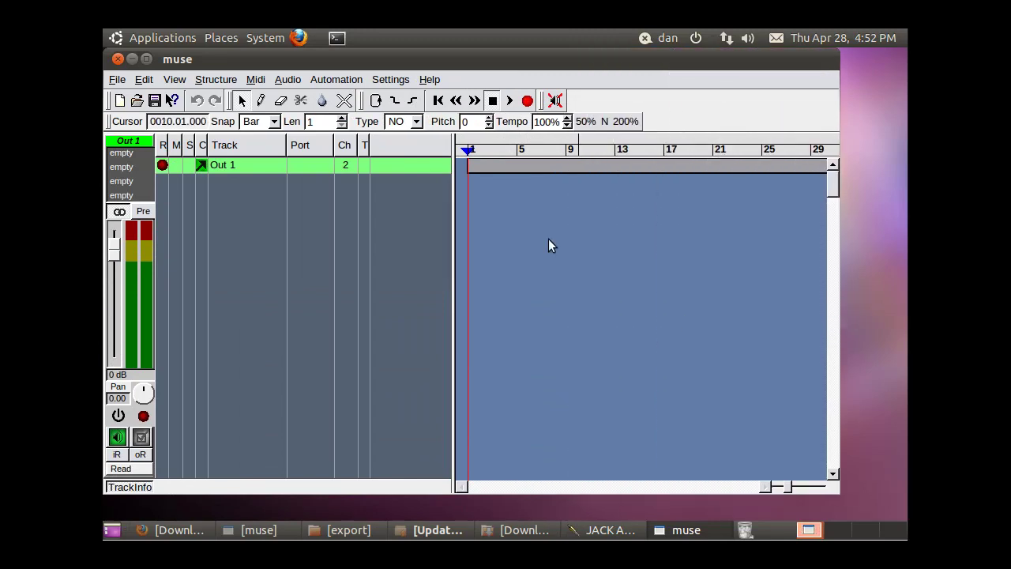
# Import bach_846.mid from the Downloads folder via File > Import Midifile and add it to the project.
pyautogui.click(119, 80)
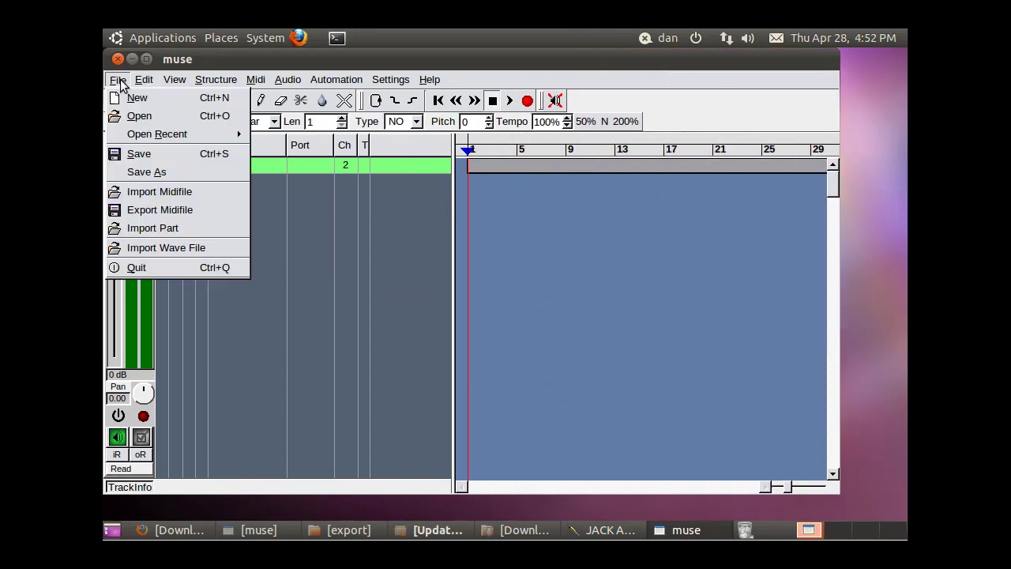
pyautogui.click(147, 196)
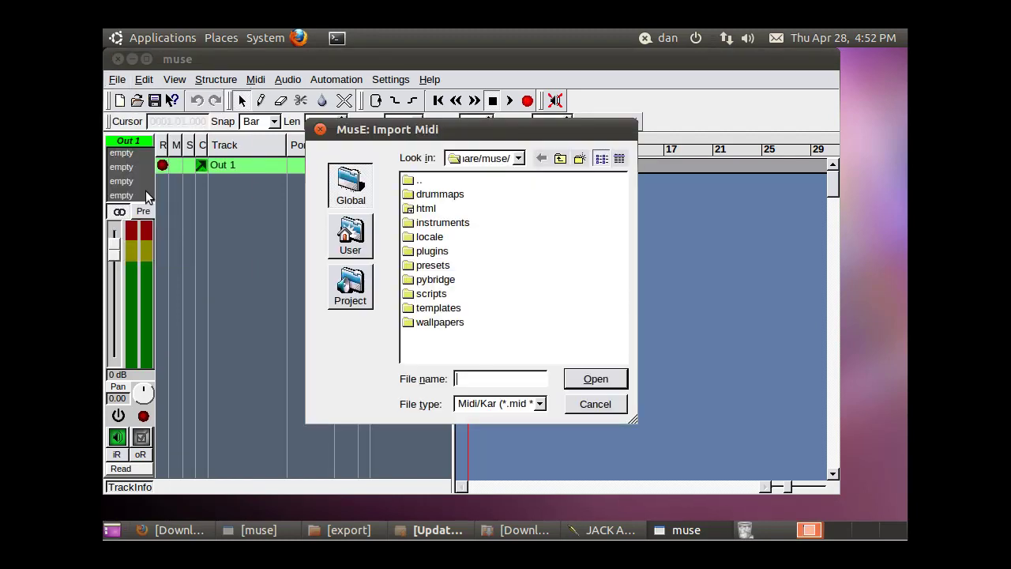
pyautogui.click(352, 241)
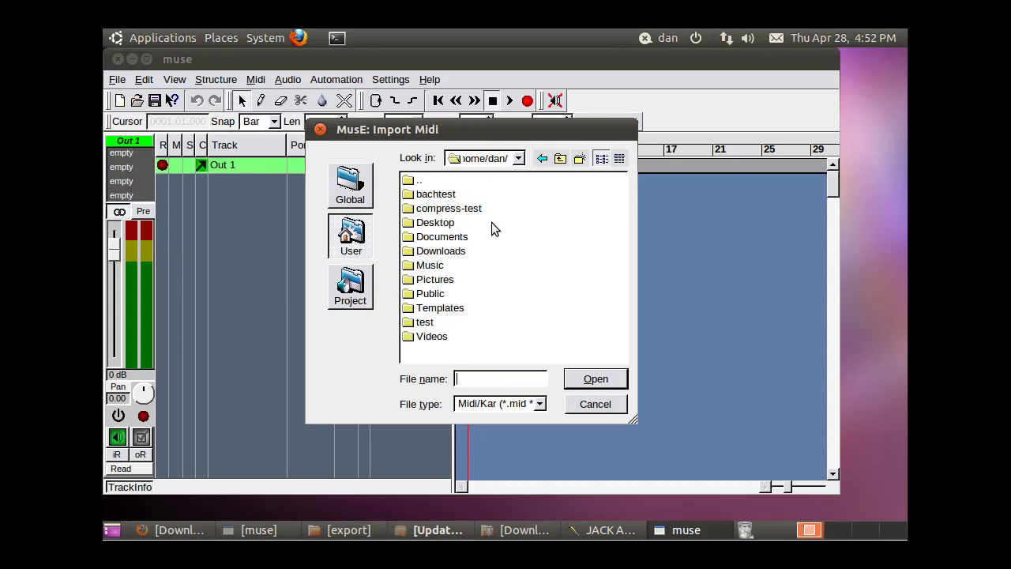
pyautogui.doubleClick(451, 254)
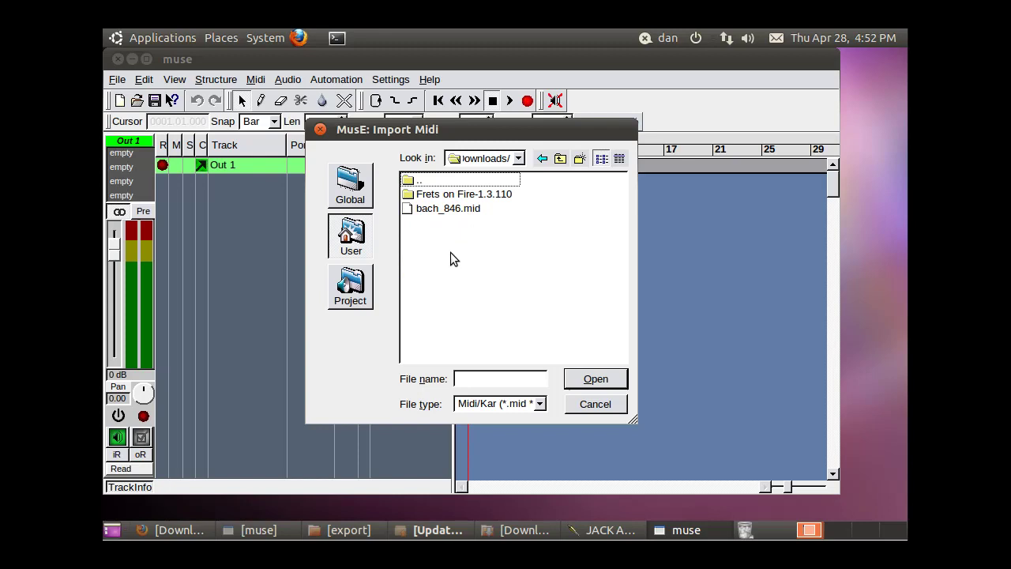
pyautogui.doubleClick(434, 209)
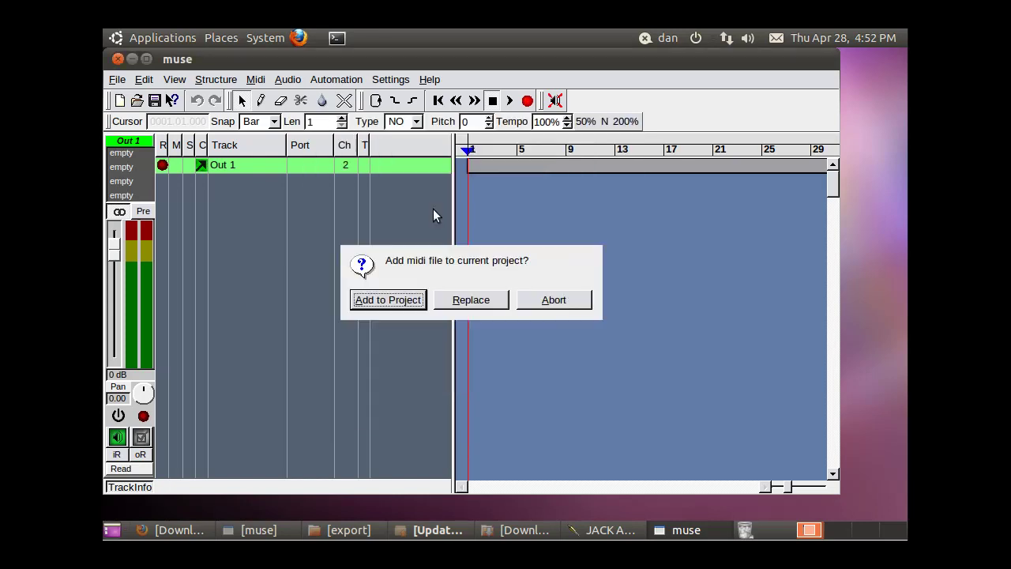
pyautogui.click(388, 301)
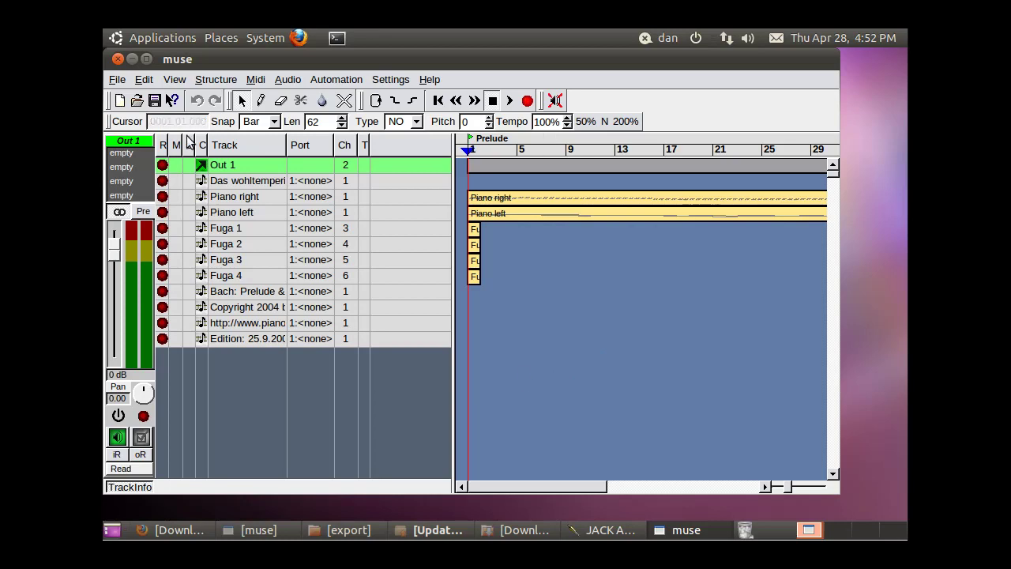
# Launch the ZynAddSubFX synthesizer and place its window on the right side beside MusE.
pyautogui.click(165, 39)
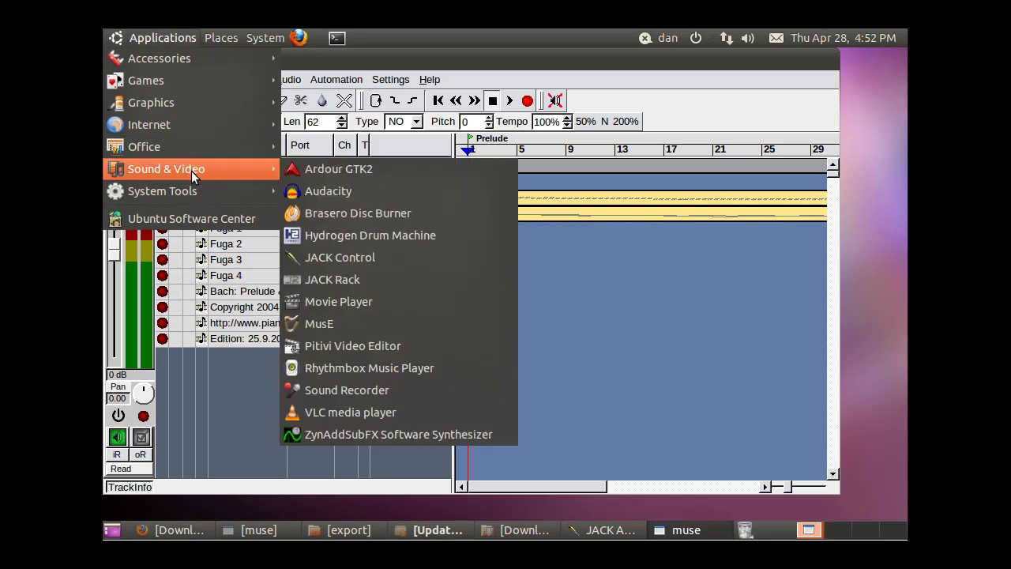
pyautogui.moveTo(192, 185)
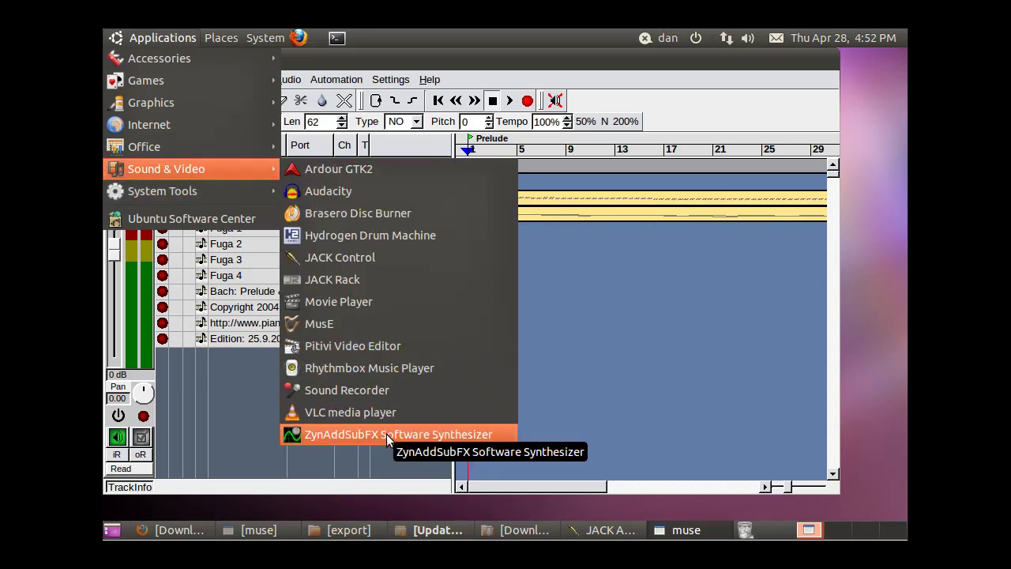
pyautogui.click(461, 440)
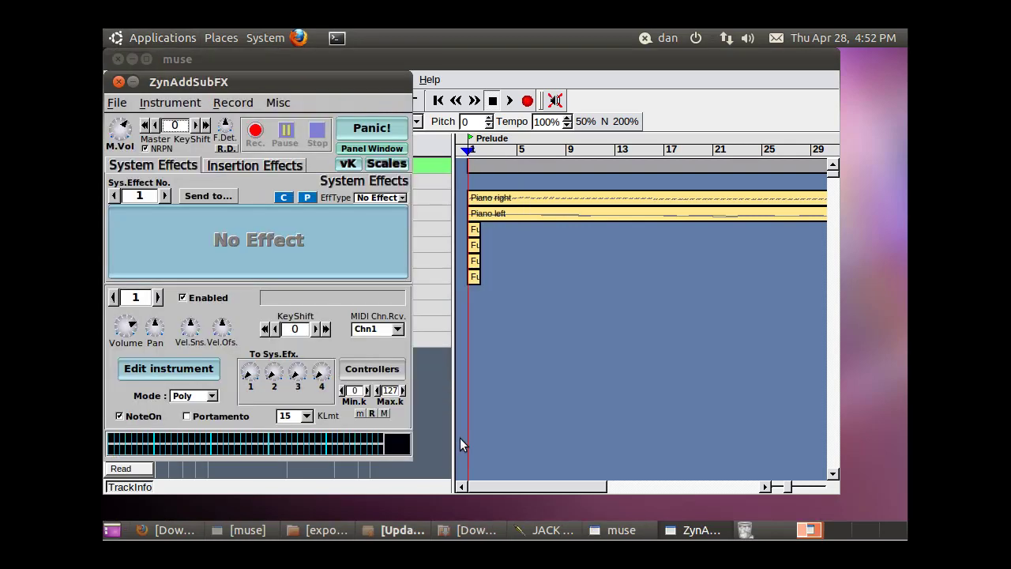
pyautogui.moveTo(332, 93); pyautogui.dragTo(819, 130)
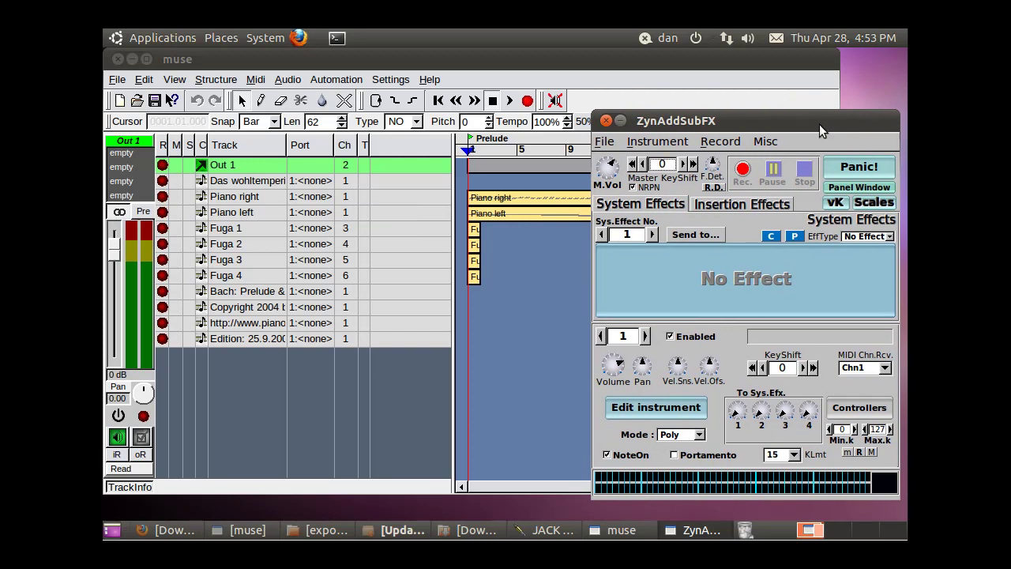
pyautogui.moveTo(823, 124); pyautogui.dragTo(812, 125)
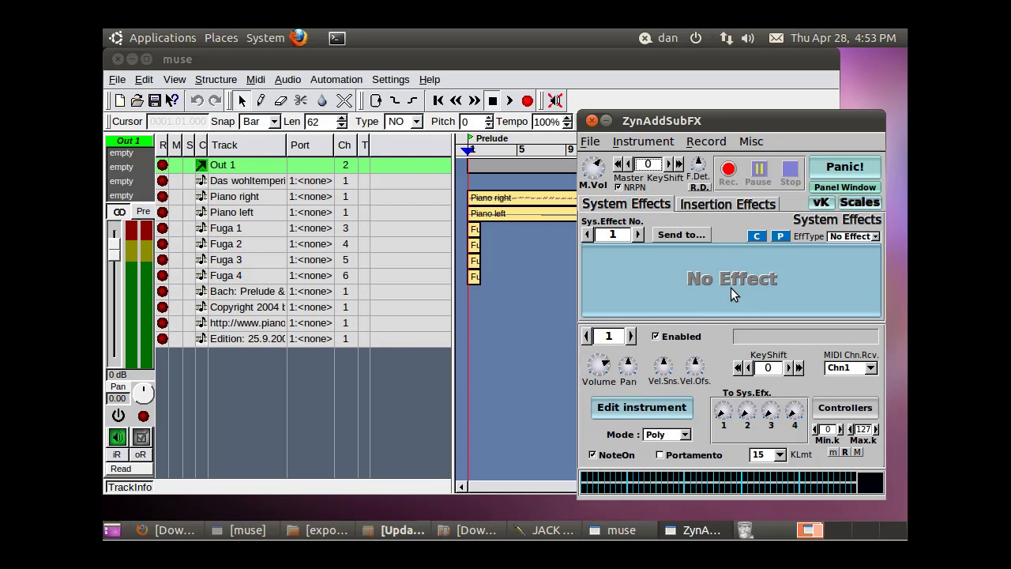
pyautogui.click(559, 56)
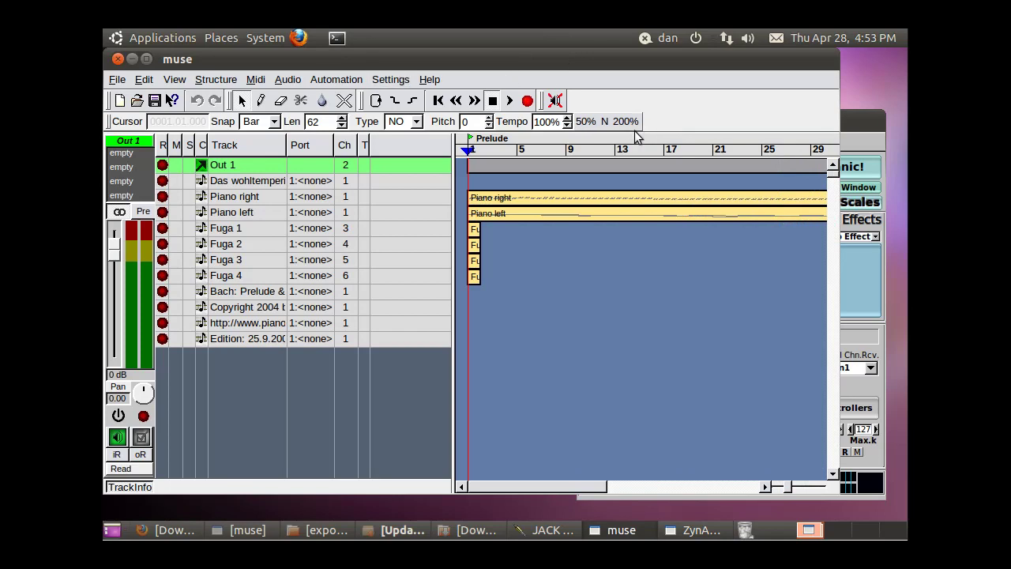
pyautogui.click(860, 122)
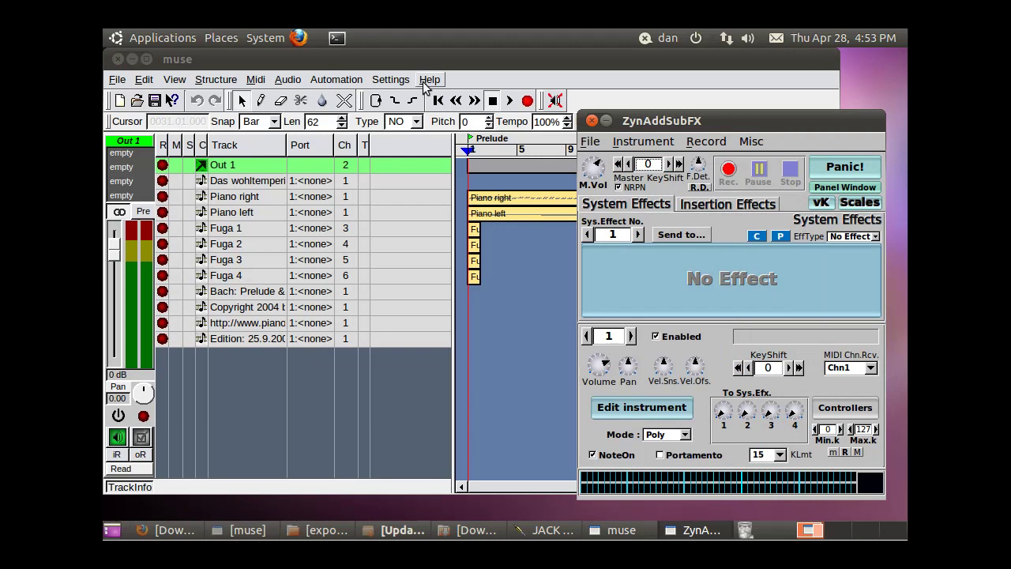
# In Midi Ports / Soft Synth settings, set port 1's device to ZynAddSubFX, keeping the GM instrument.
pyautogui.click(391, 79)
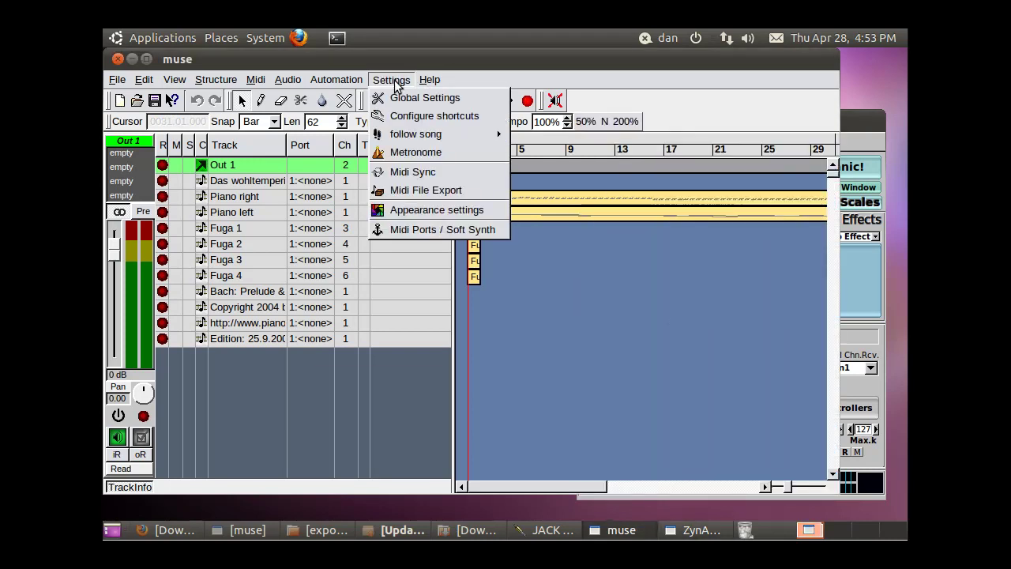
pyautogui.click(420, 229)
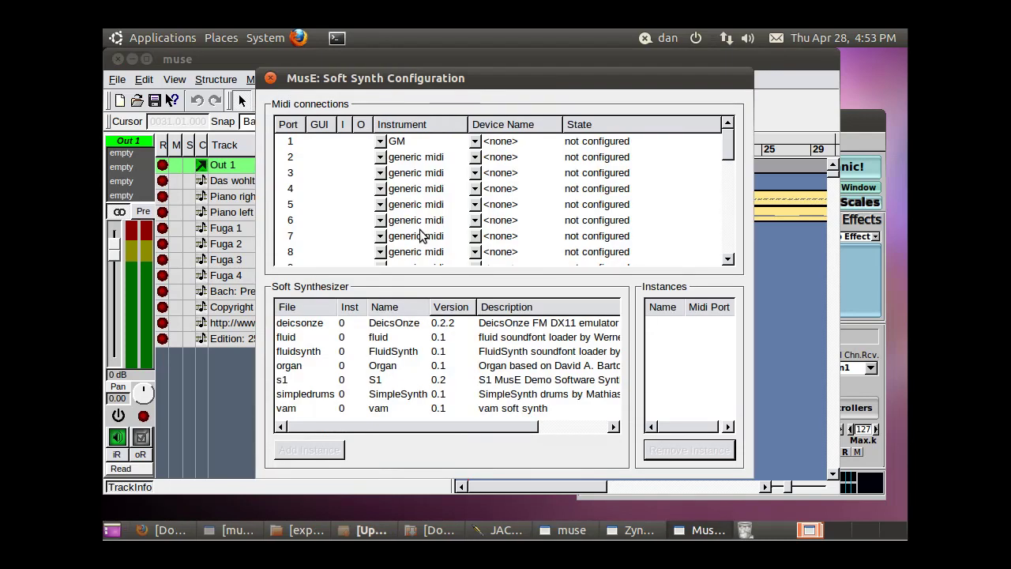
pyautogui.click(406, 145)
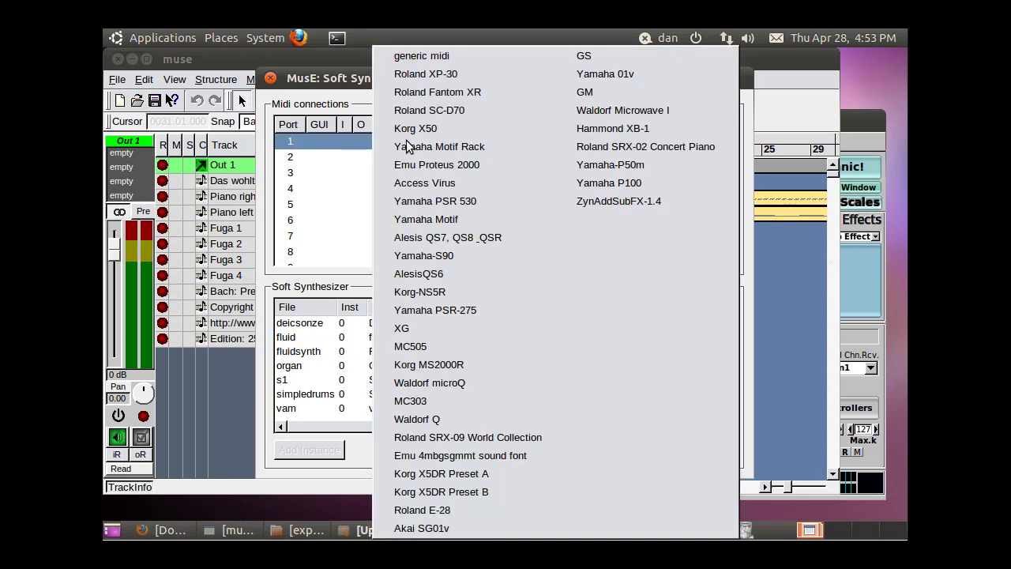
pyautogui.click(327, 142)
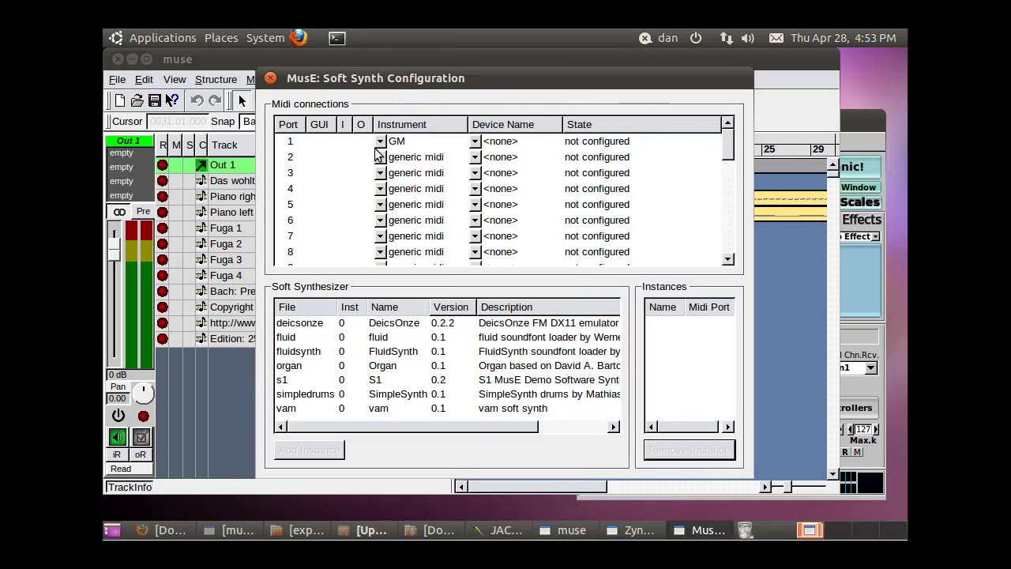
pyautogui.click(474, 142)
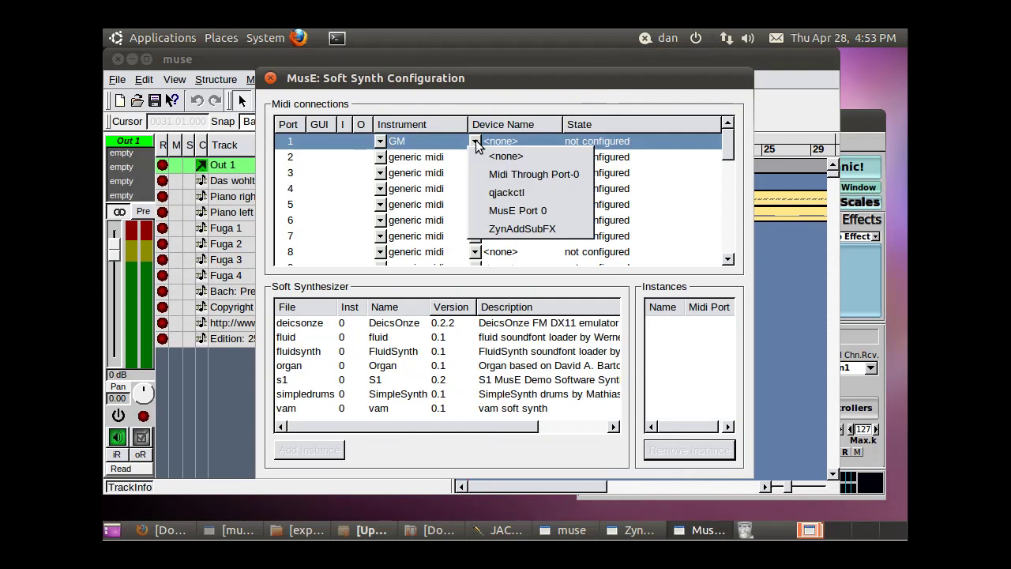
pyautogui.click(514, 229)
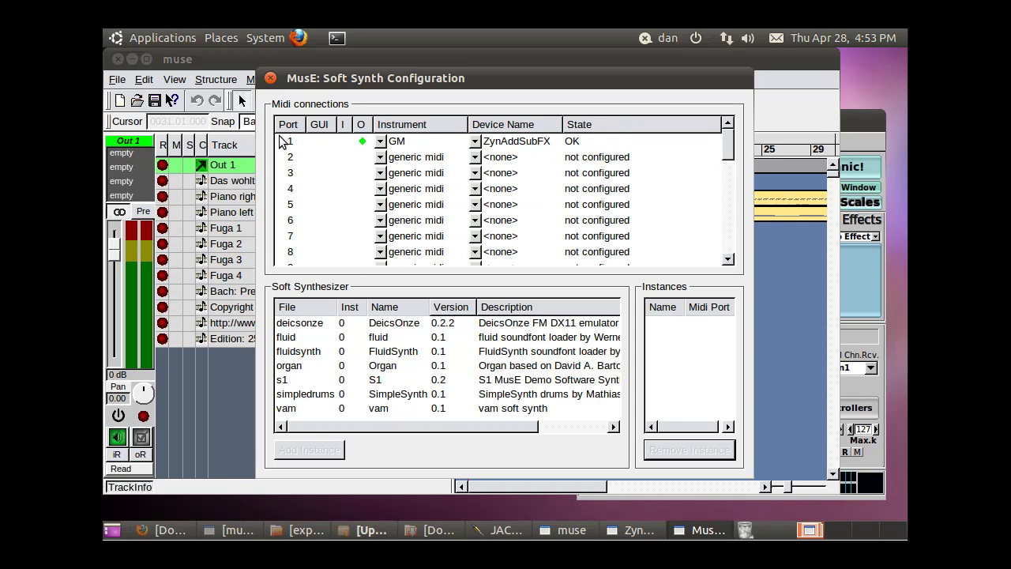
pyautogui.moveTo(489, 83); pyautogui.dragTo(564, 88)
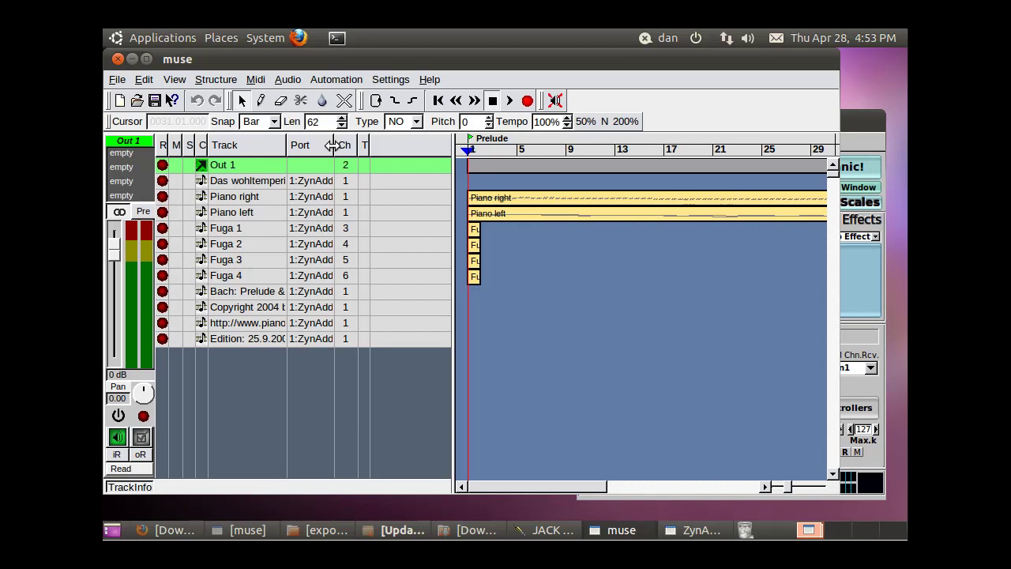
# Widen the Port column to show 1:ZynAddSubFX and bring the ZynAddSubFX window forward.
pyautogui.moveTo(335, 145); pyautogui.dragTo(372, 145)
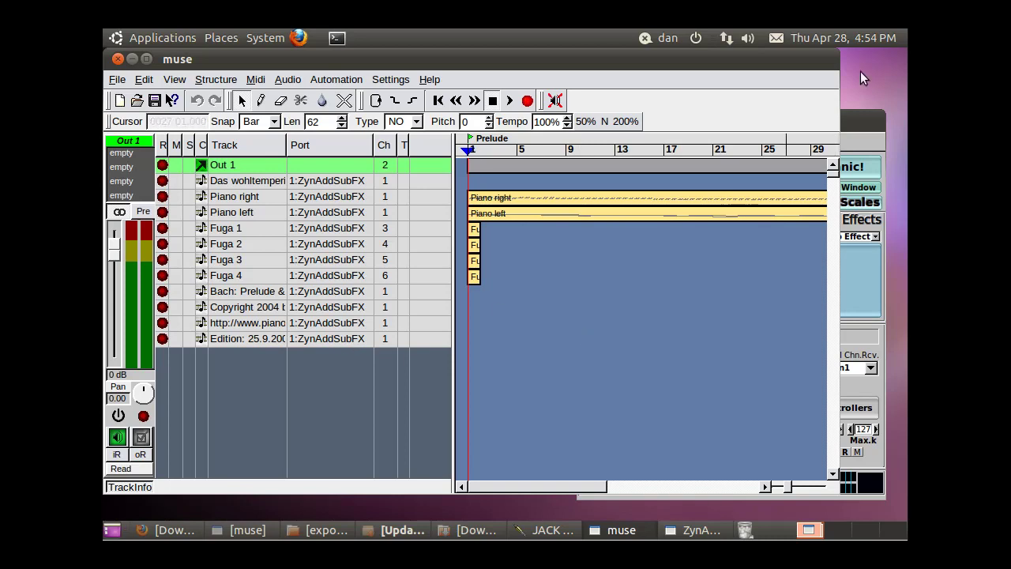
pyautogui.click(869, 122)
pyautogui.moveTo(866, 122); pyautogui.dragTo(878, 136)
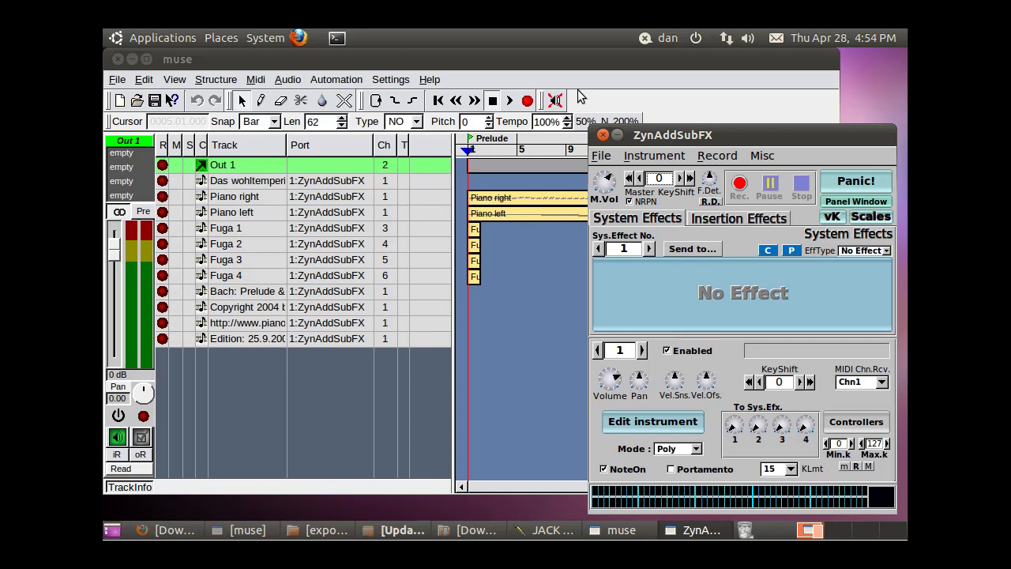
# Open the instrument bank browser, choose the Organ bank and load 7. Organ 7 into part 1.
pyautogui.moveTo(733, 134); pyautogui.dragTo(729, 135)
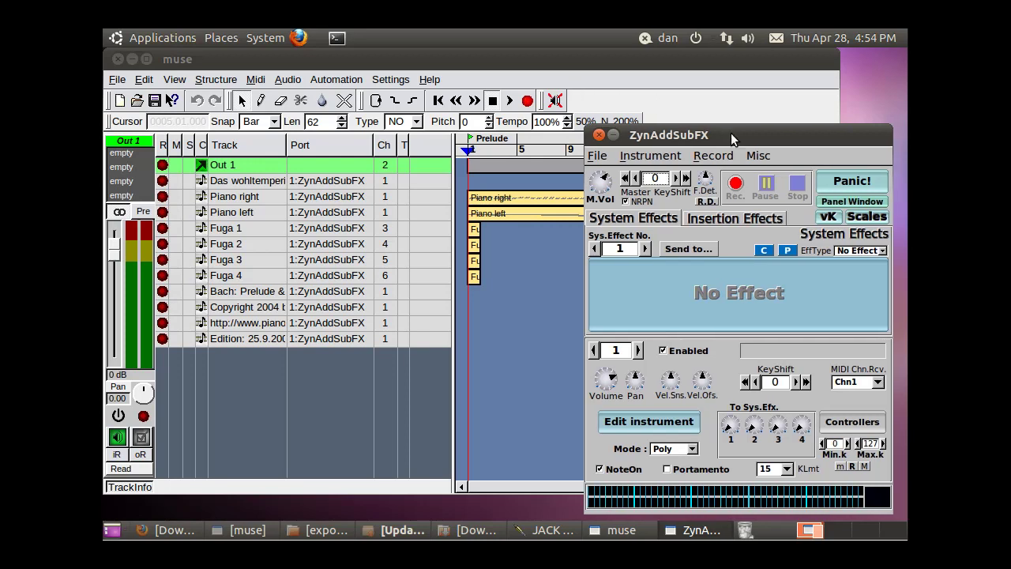
pyautogui.click(666, 157)
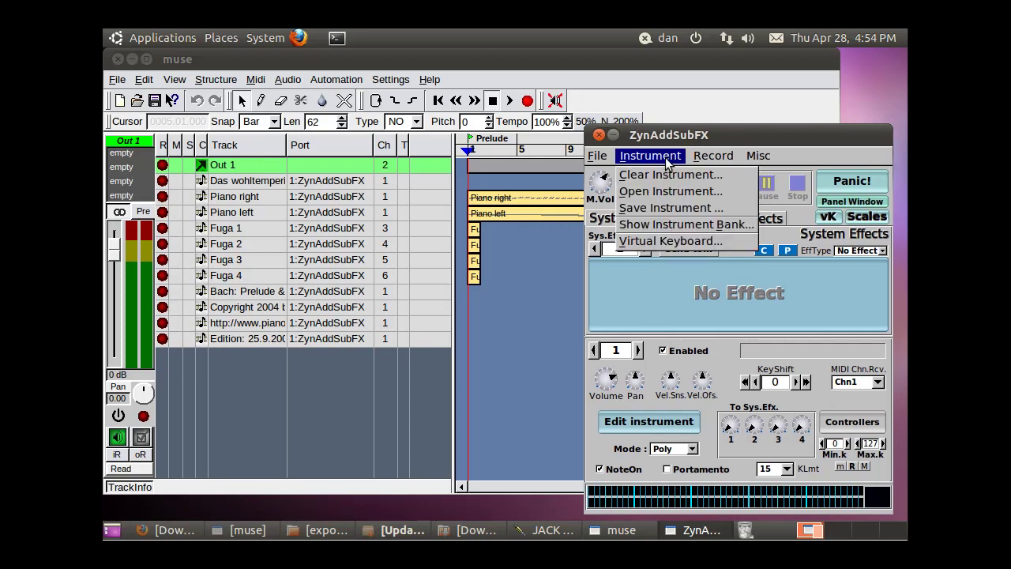
pyautogui.click(670, 224)
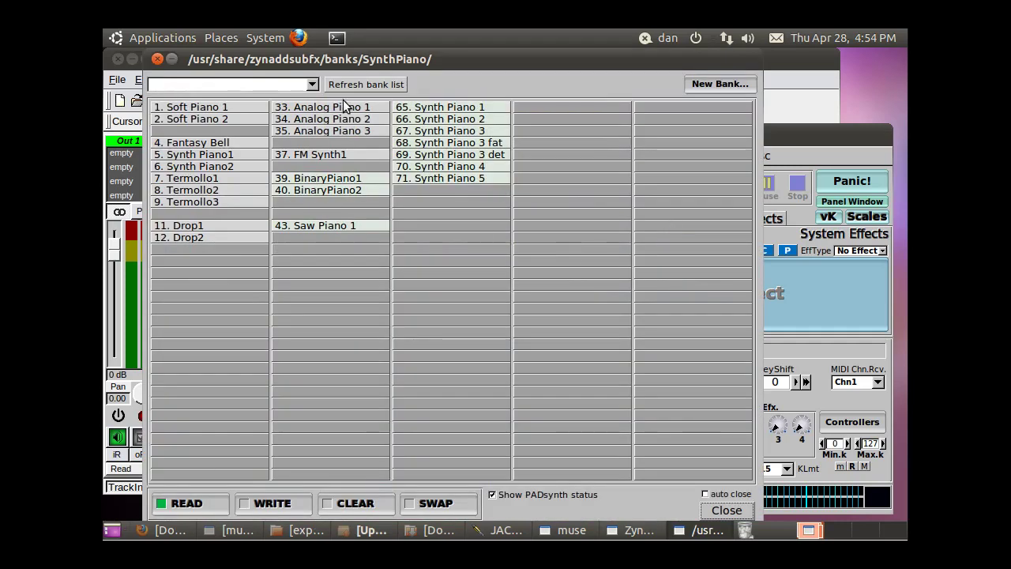
pyautogui.click(366, 83)
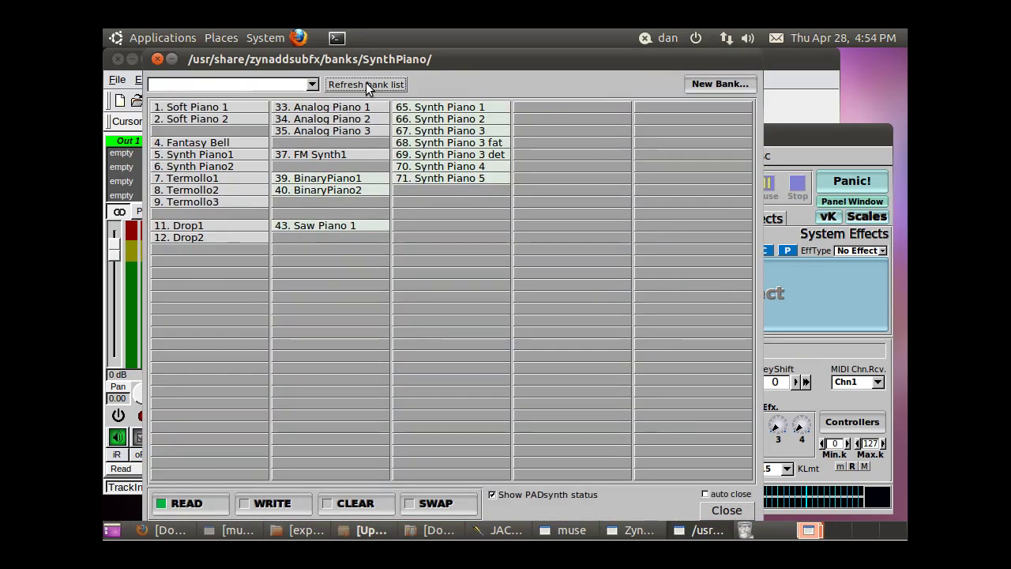
pyautogui.click(313, 85)
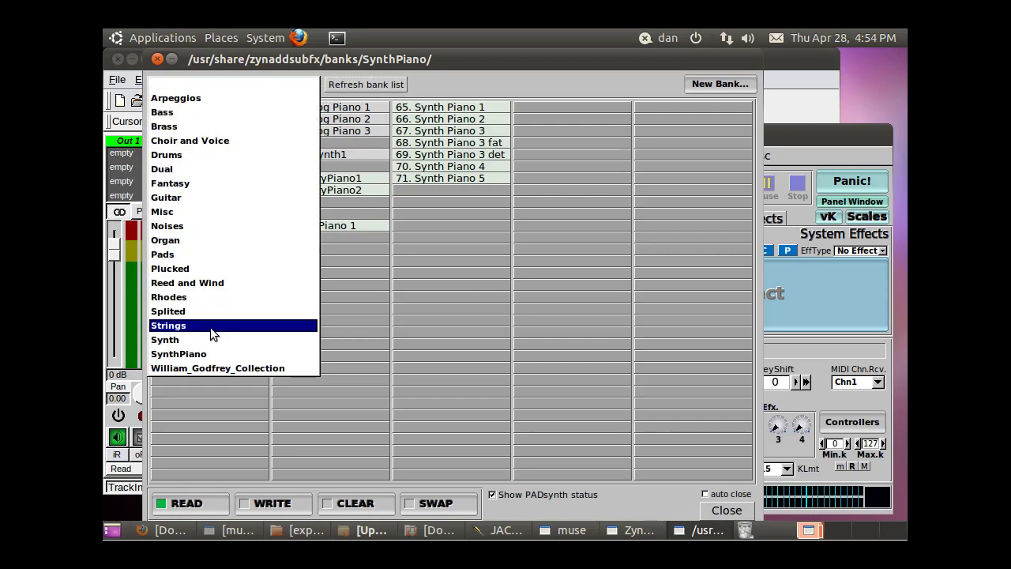
pyautogui.click(190, 240)
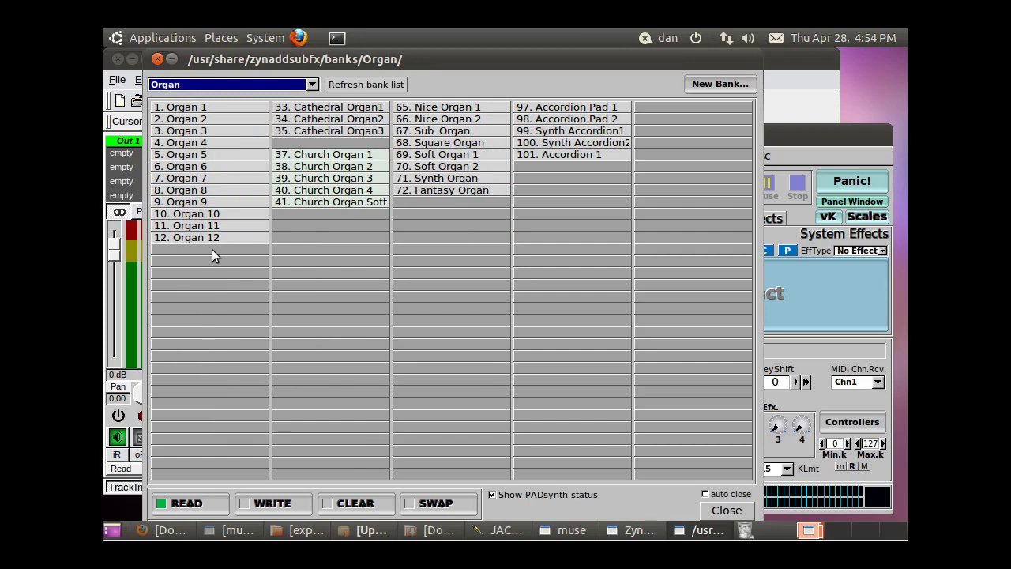
pyautogui.click(203, 180)
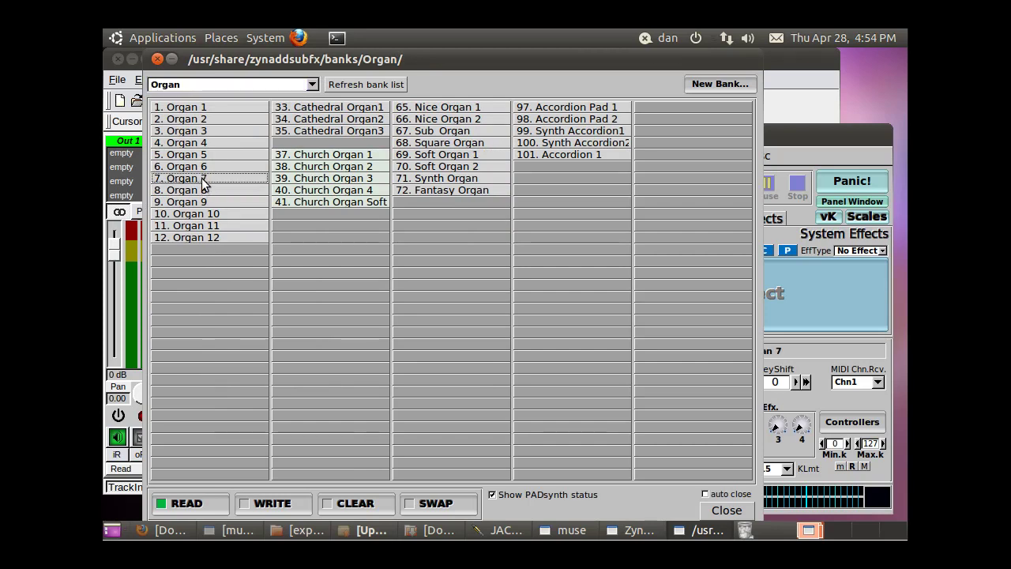
pyautogui.click(819, 132)
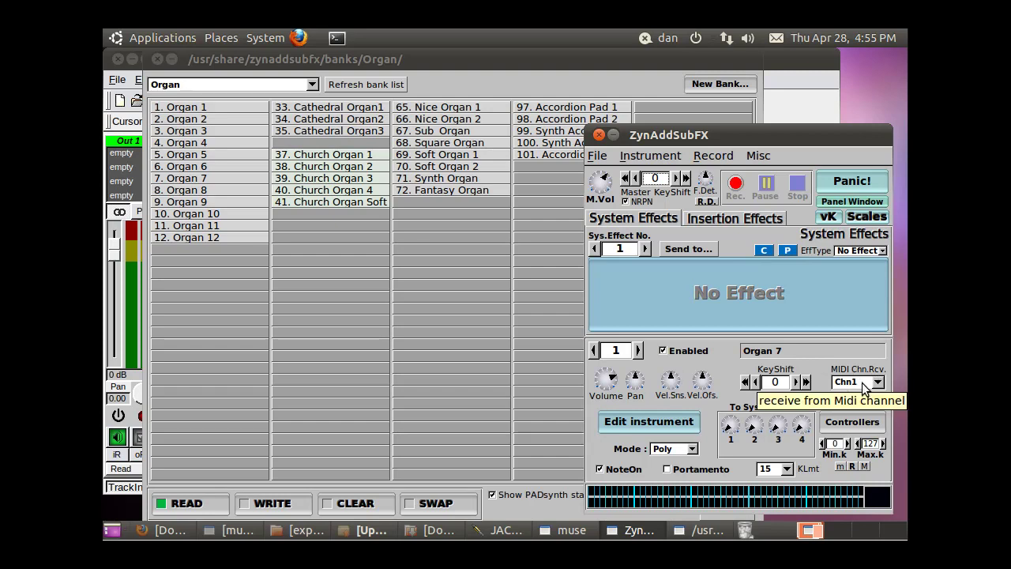
# Bring MusE forward, play the song, then stop and restart playback from the beginning.
pyautogui.click(572, 530)
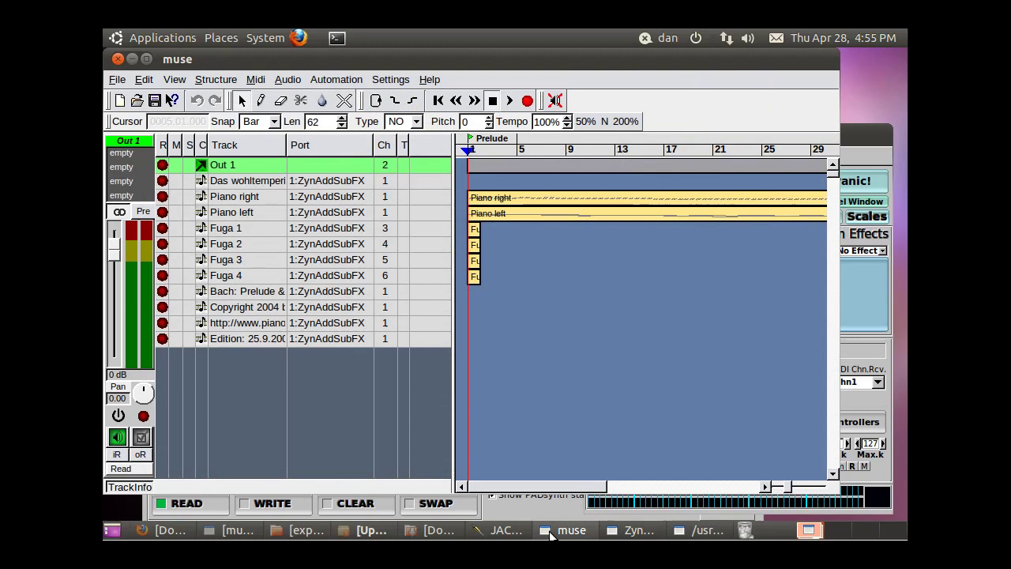
pyautogui.click(510, 101)
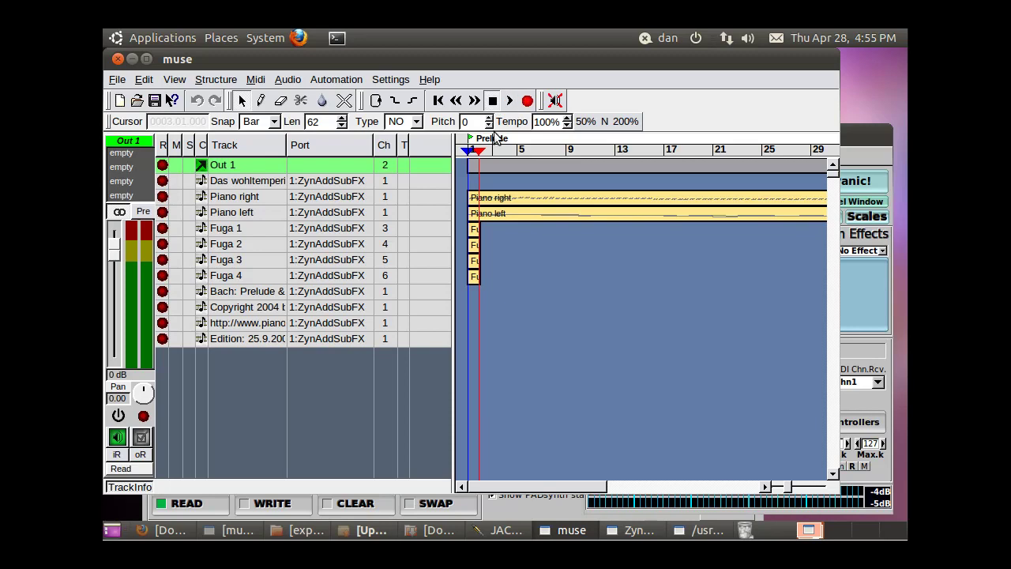
pyautogui.press('space')
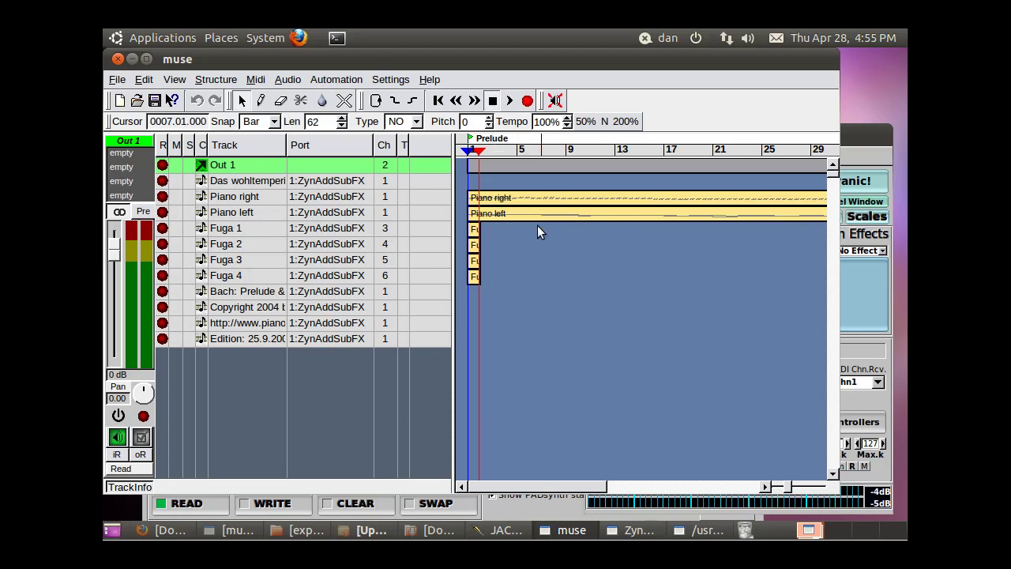
pyautogui.press('space')
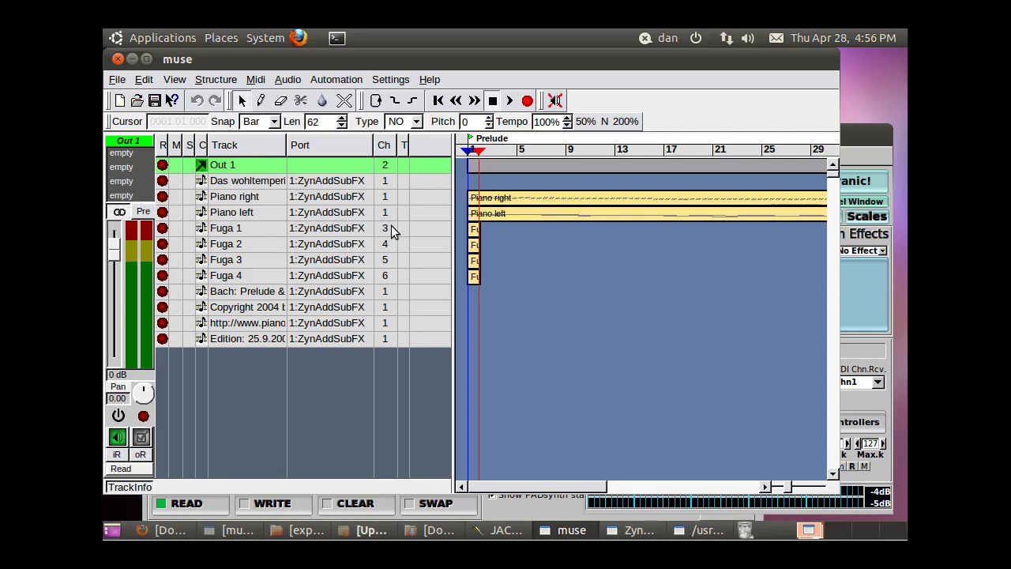
# Enable ZynAddSubFX part 2 and set its MIDI receive channel to Chn3.
pyautogui.click(863, 134)
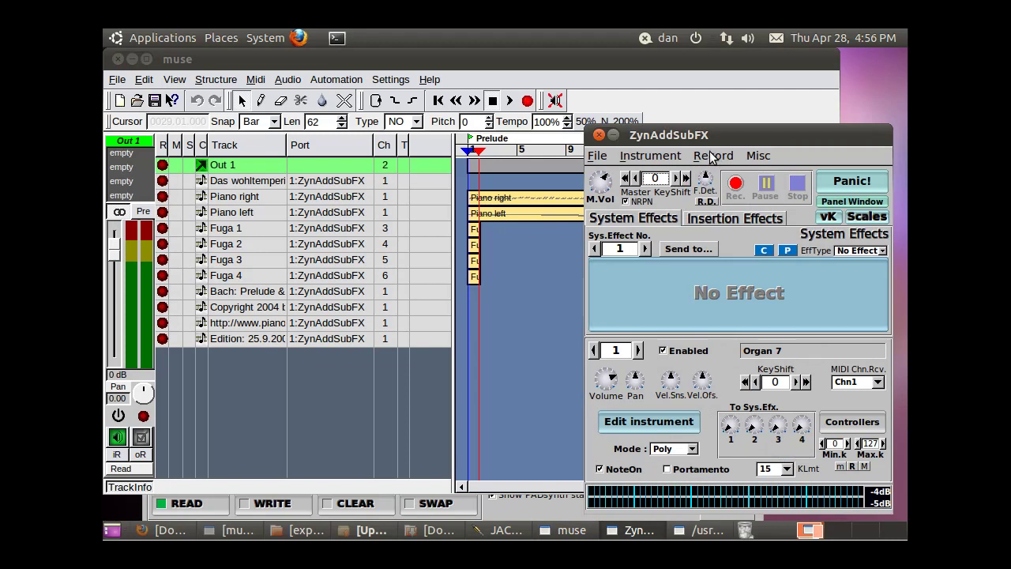
pyautogui.click(671, 155)
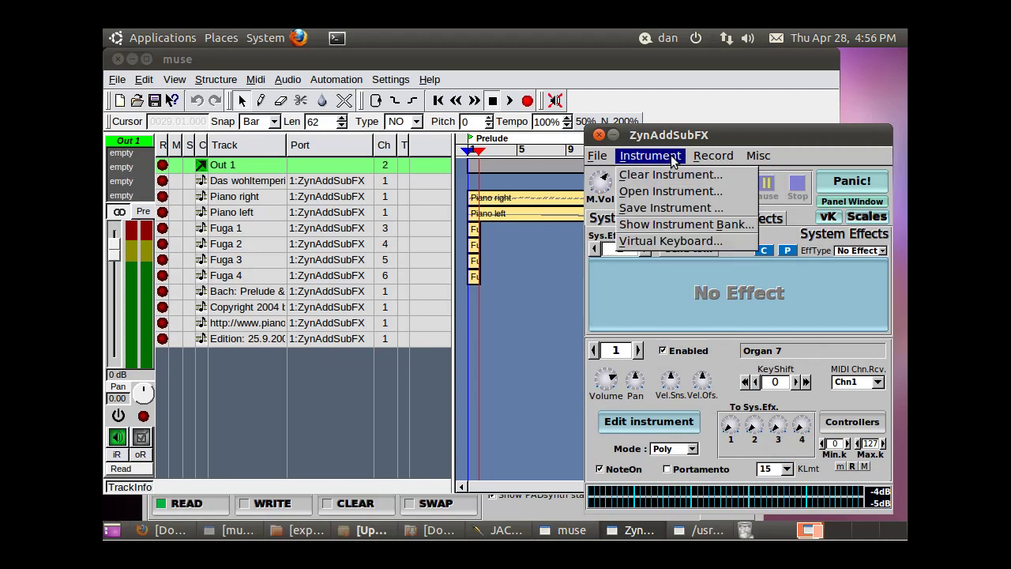
pyautogui.click(665, 229)
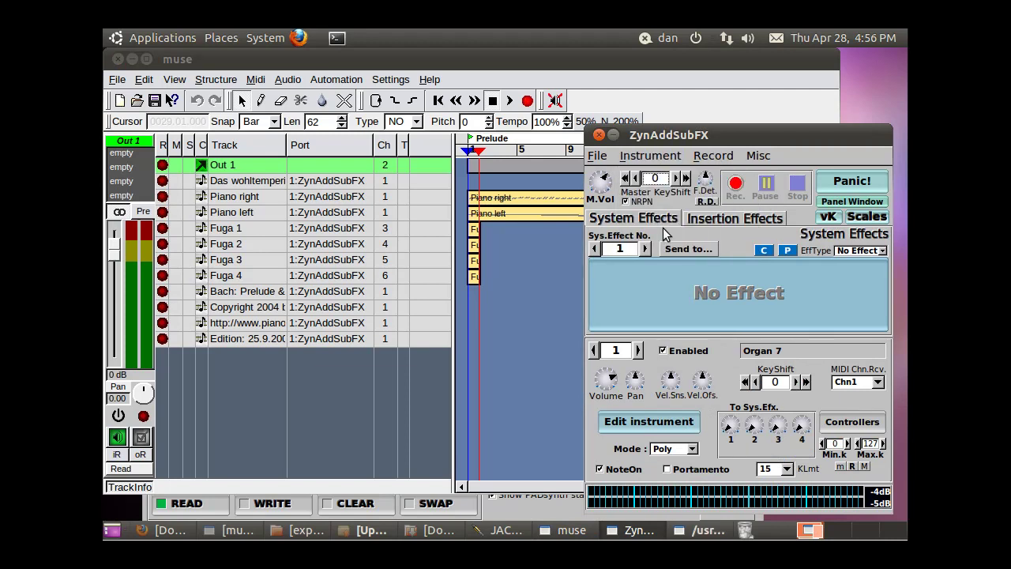
pyautogui.click(638, 351)
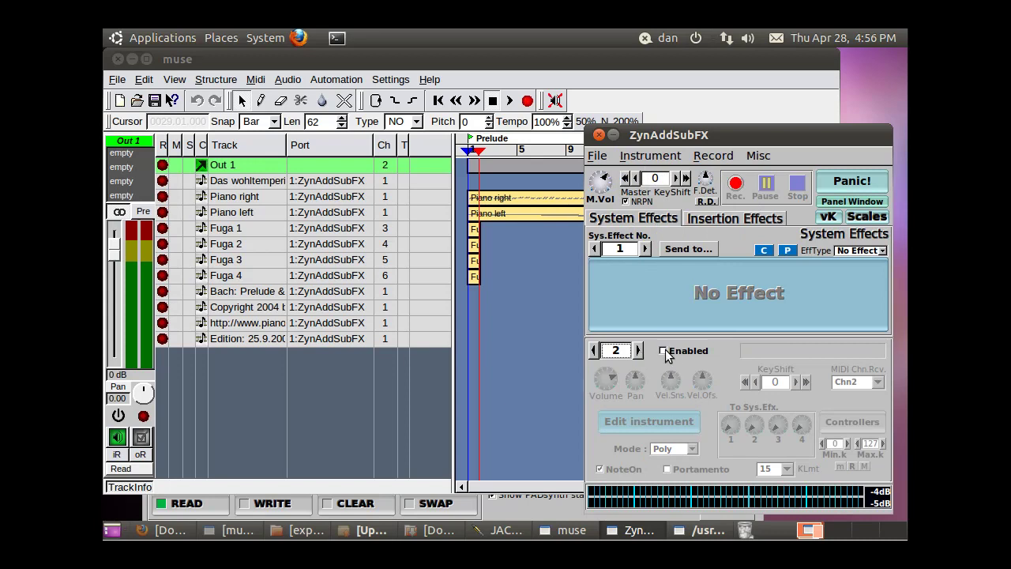
pyautogui.click(663, 351)
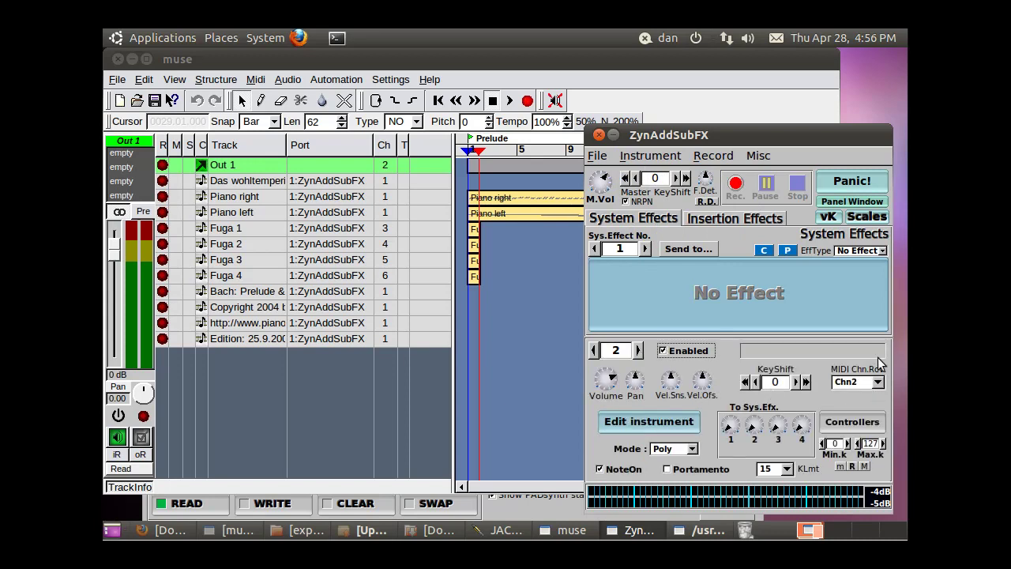
pyautogui.click(878, 383)
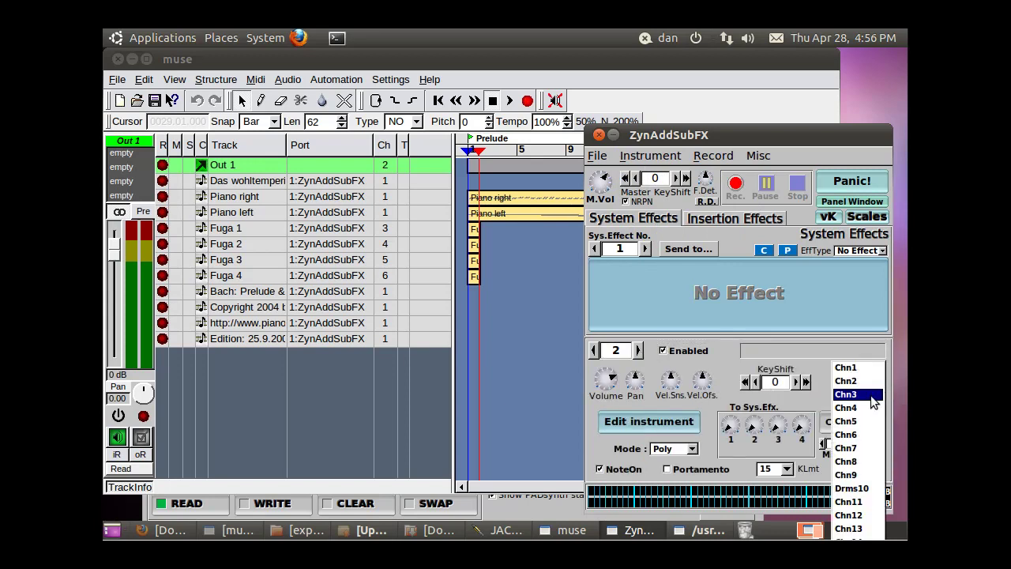
pyautogui.click(870, 395)
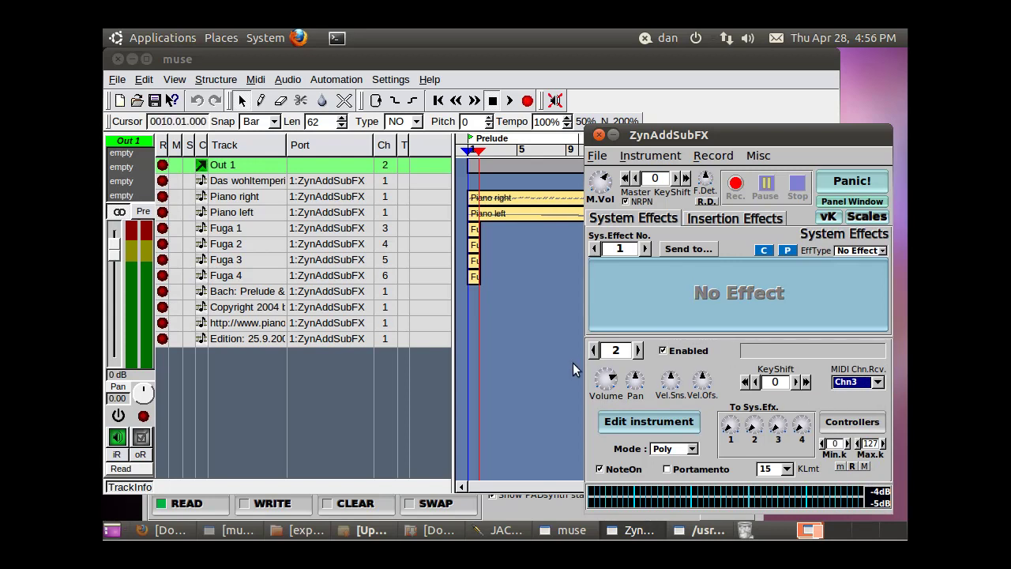
# Load AHH Choir 1 from the Choir and Voice bank into part 2.
pyautogui.click(708, 530)
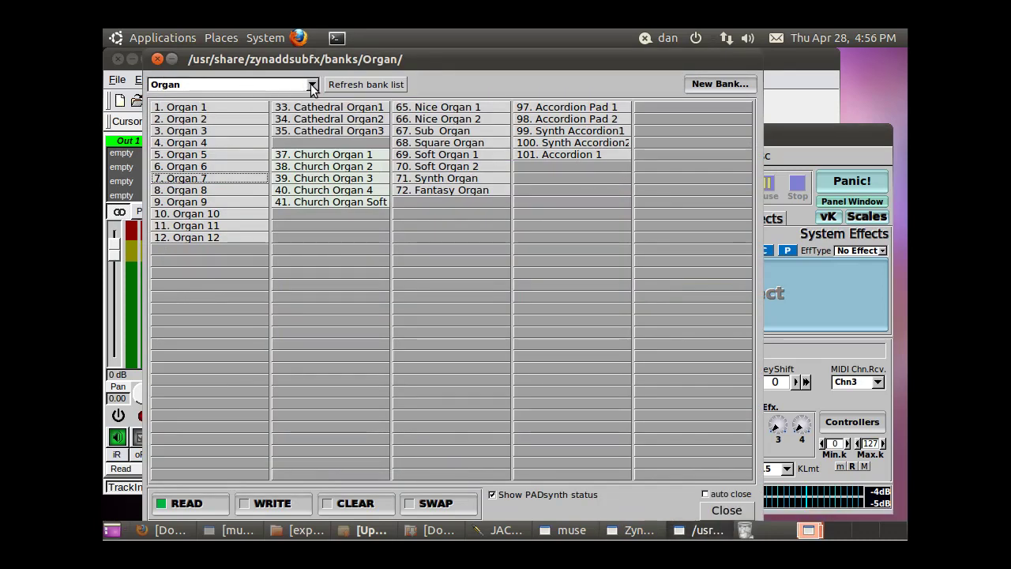
pyautogui.click(311, 83)
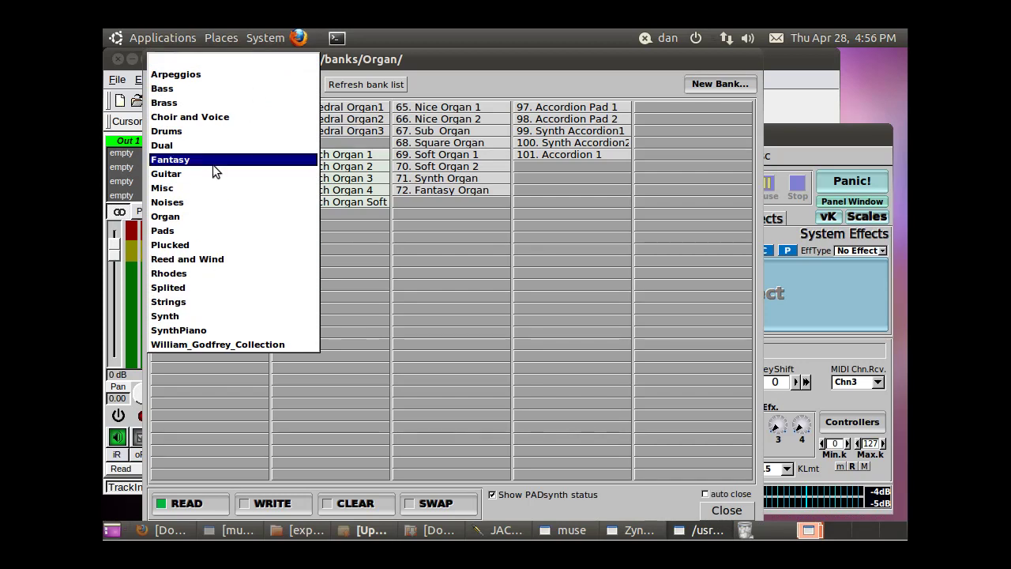
pyautogui.click(219, 119)
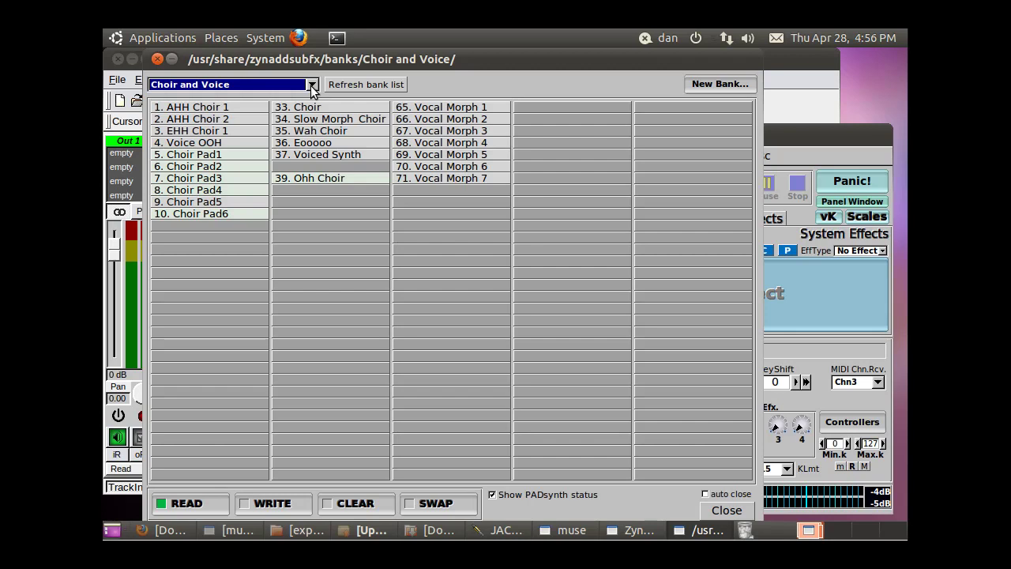
pyautogui.click(207, 107)
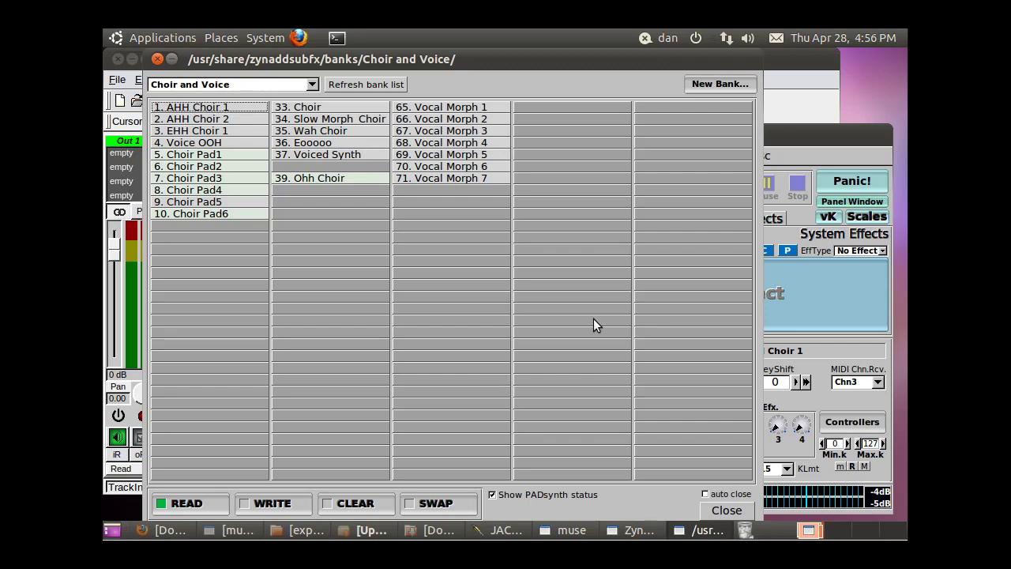
pyautogui.click(828, 132)
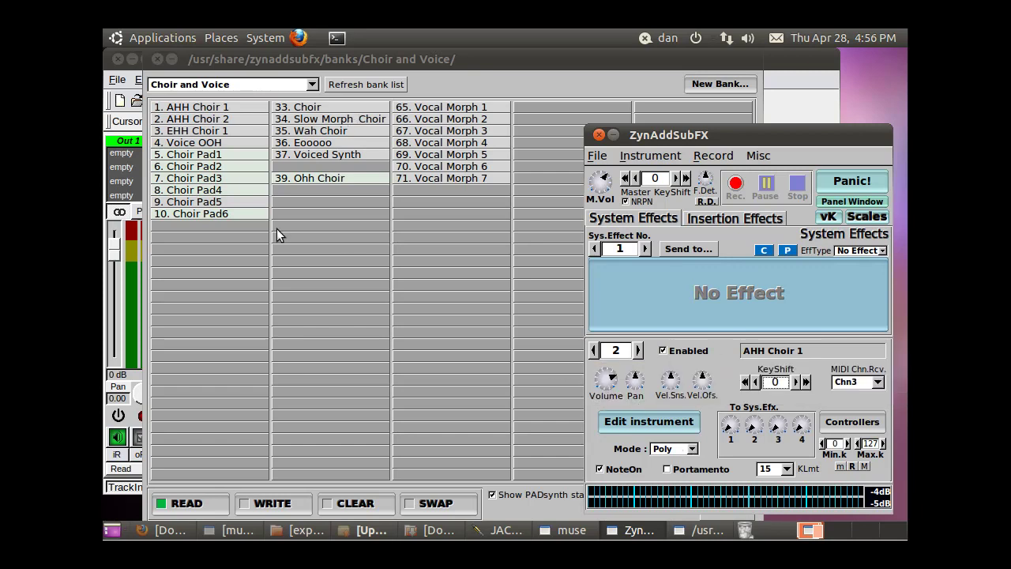
# Enable ZynAddSubFX part 3 and set it to receive on MIDI channel 4.
pyautogui.click(639, 351)
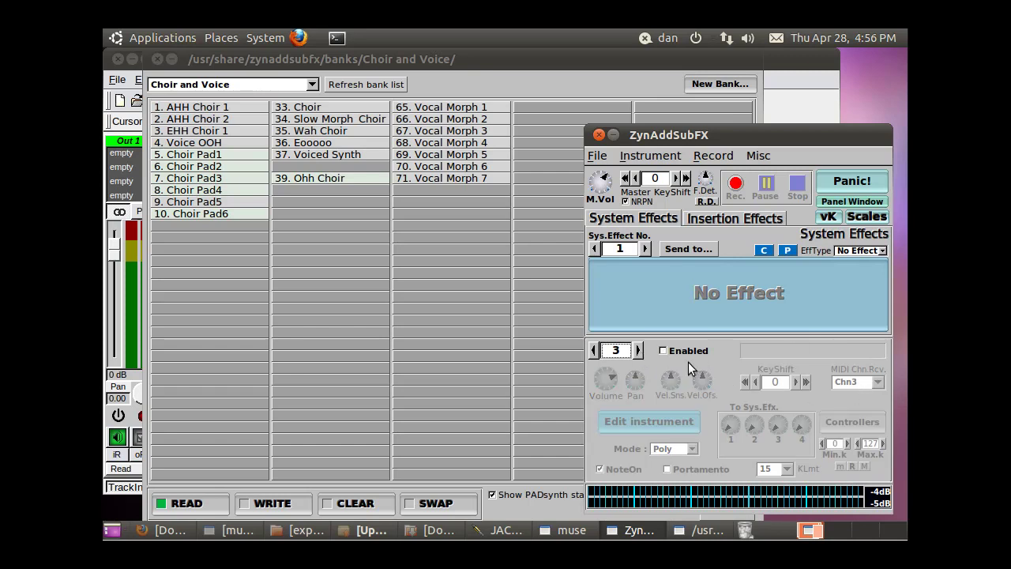
pyautogui.click(663, 350)
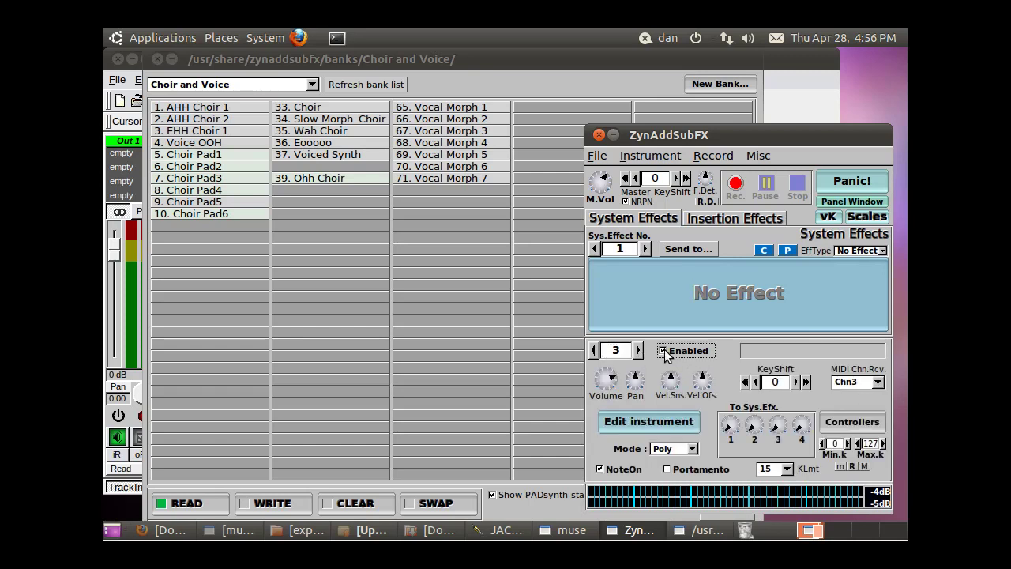
pyautogui.click(876, 382)
pyautogui.click(859, 394)
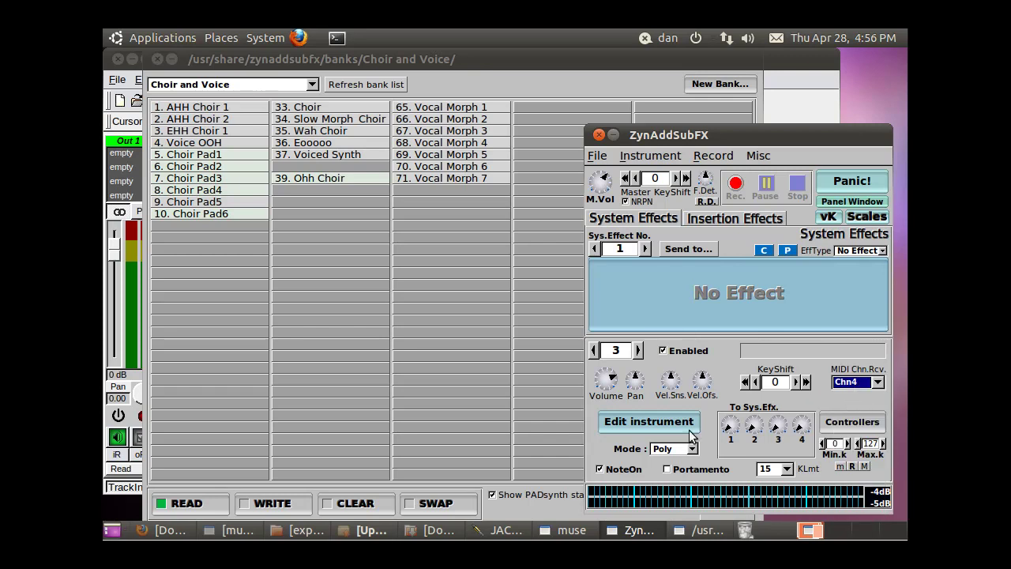
# Load 50. Synth Violin 1 from the Strings bank into part 3, then return to MusE.
pyautogui.click(309, 86)
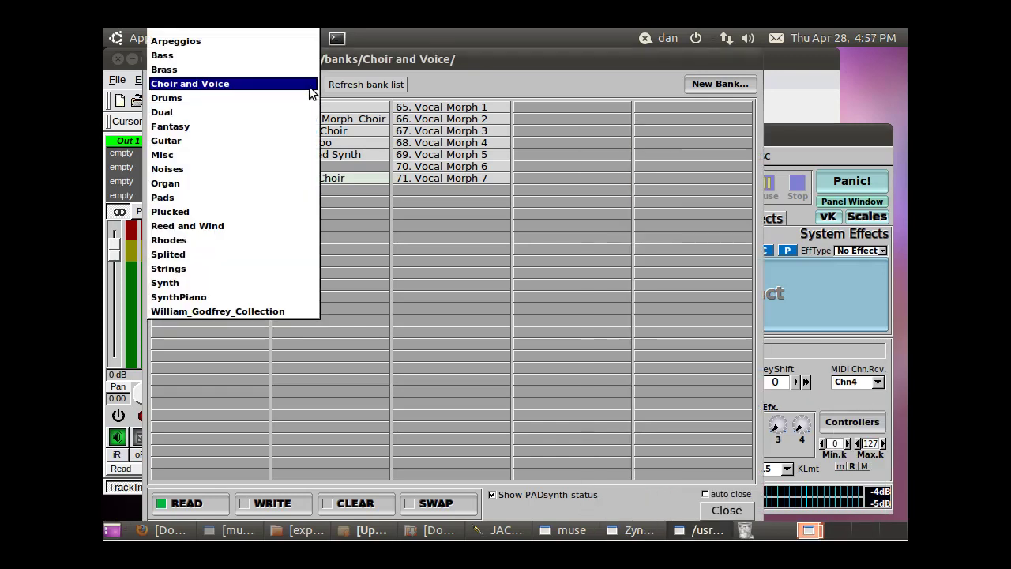
pyautogui.click(230, 269)
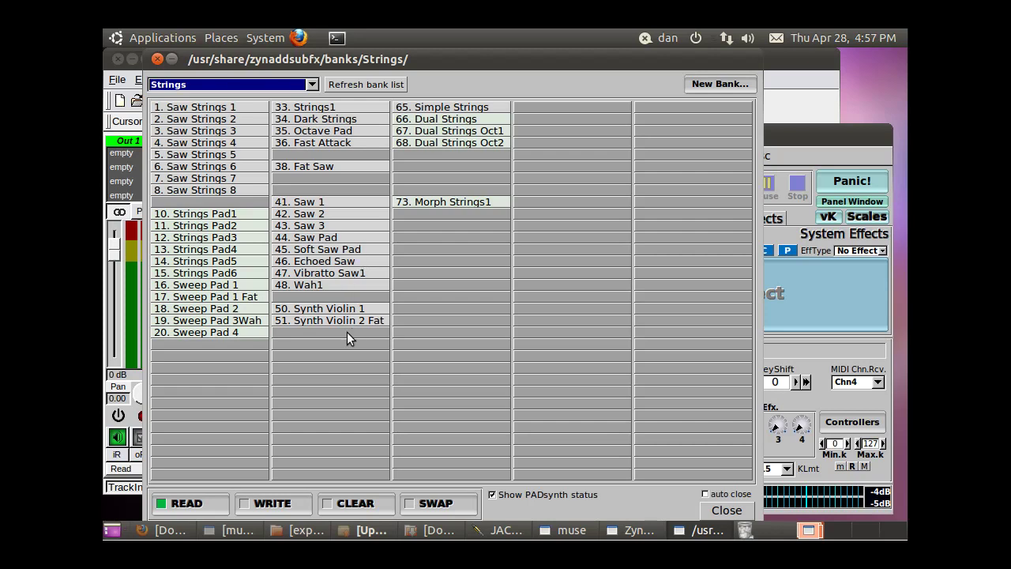
pyautogui.click(341, 309)
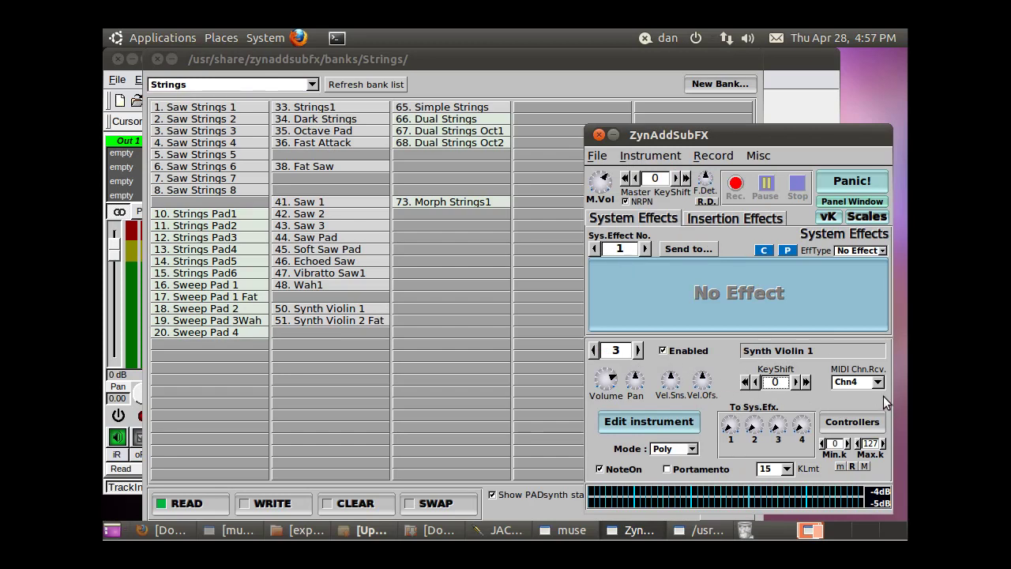
pyautogui.click(574, 530)
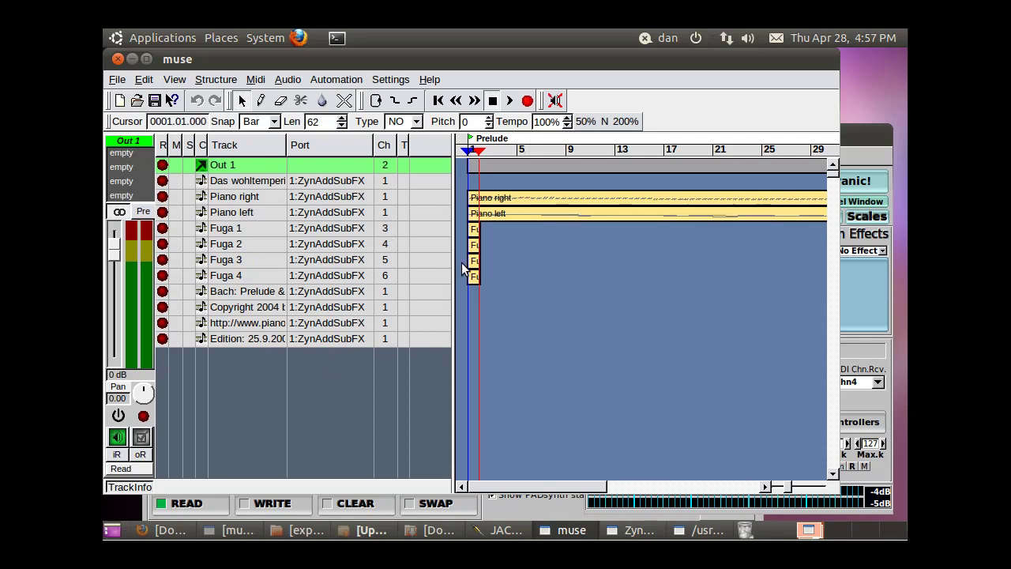
# Move the play position on the ruler to just before the Fugue, around bar 34.
pyautogui.moveTo(542, 486)
pyautogui.mouseDown()
pyautogui.moveTo(554, 487)
pyautogui.moveTo(523, 485)
pyautogui.mouseUp()
pyautogui.moveTo(483, 150); pyautogui.dragTo(777, 156)
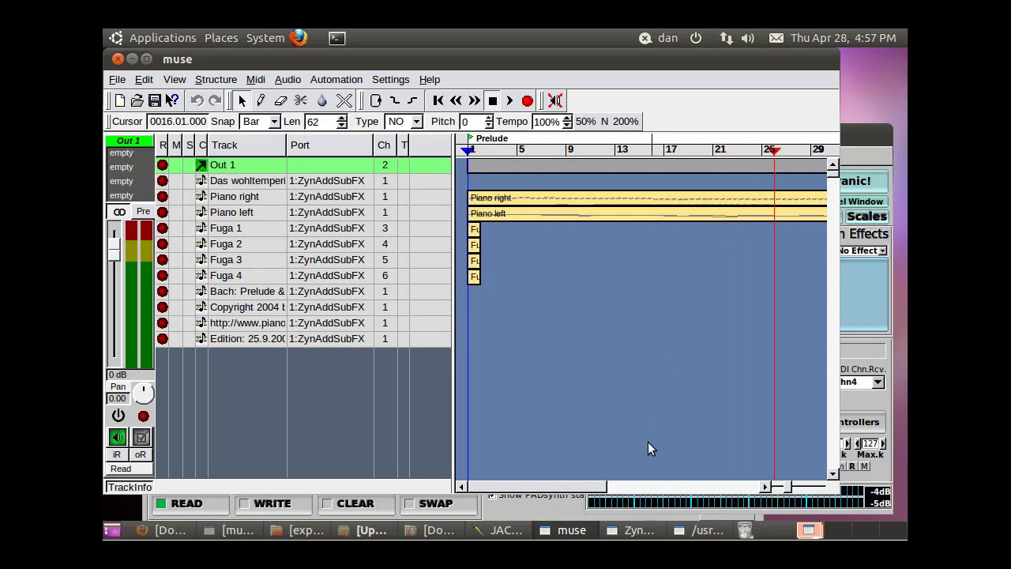
pyautogui.moveTo(572, 487); pyautogui.dragTo(646, 488)
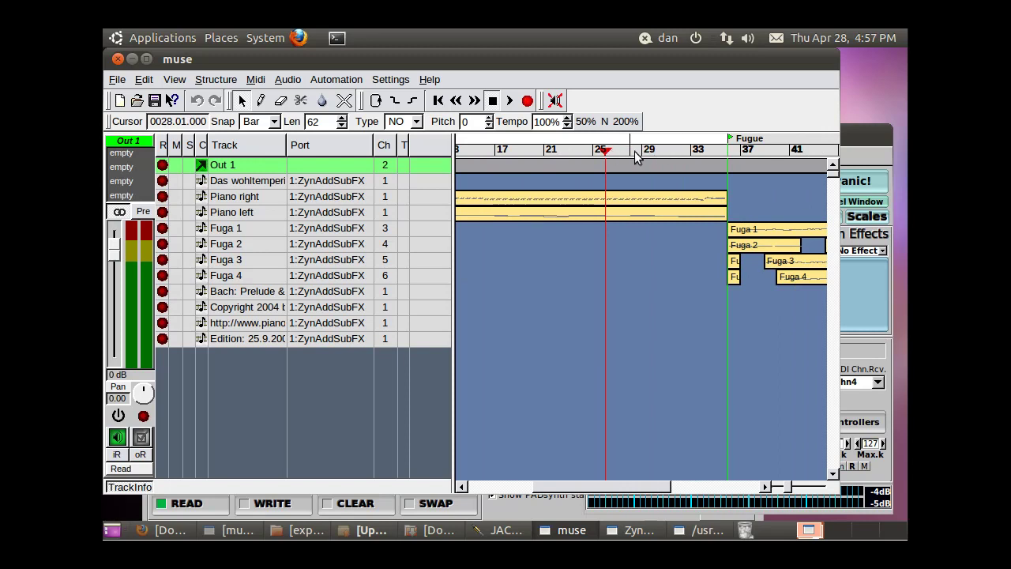
pyautogui.moveTo(613, 155)
pyautogui.mouseDown()
pyautogui.moveTo(728, 152)
pyautogui.moveTo(701, 156)
pyautogui.mouseUp()
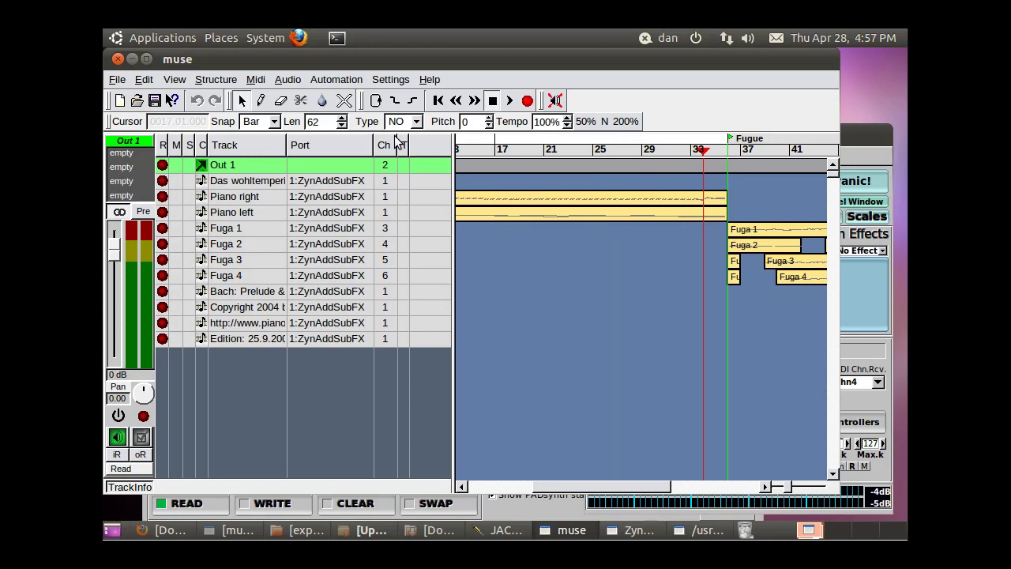
# Play the opening of the Fugue through the new instruments, following along, then stop.
pyautogui.click(510, 105)
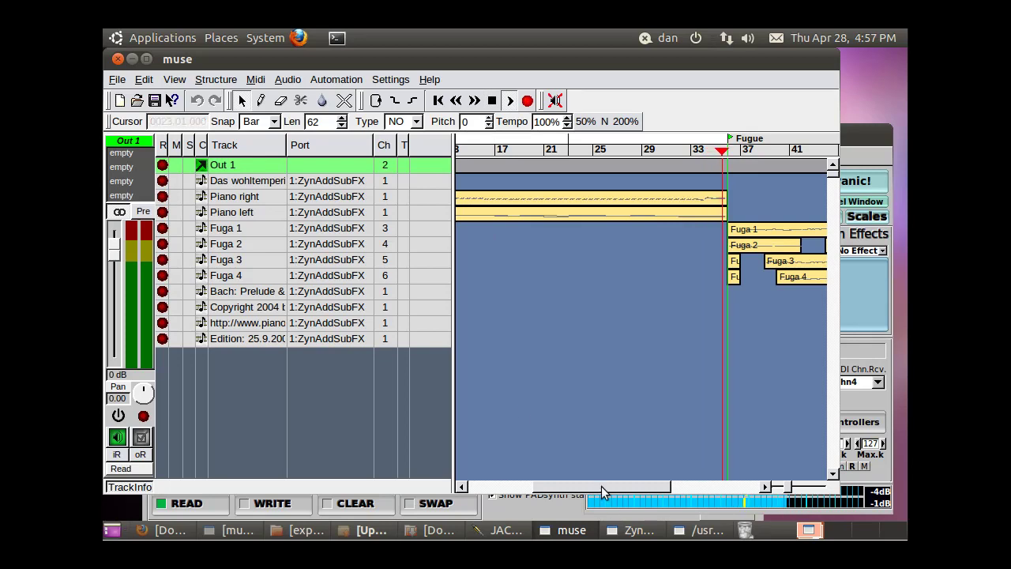
pyautogui.moveTo(601, 485); pyautogui.dragTo(671, 480)
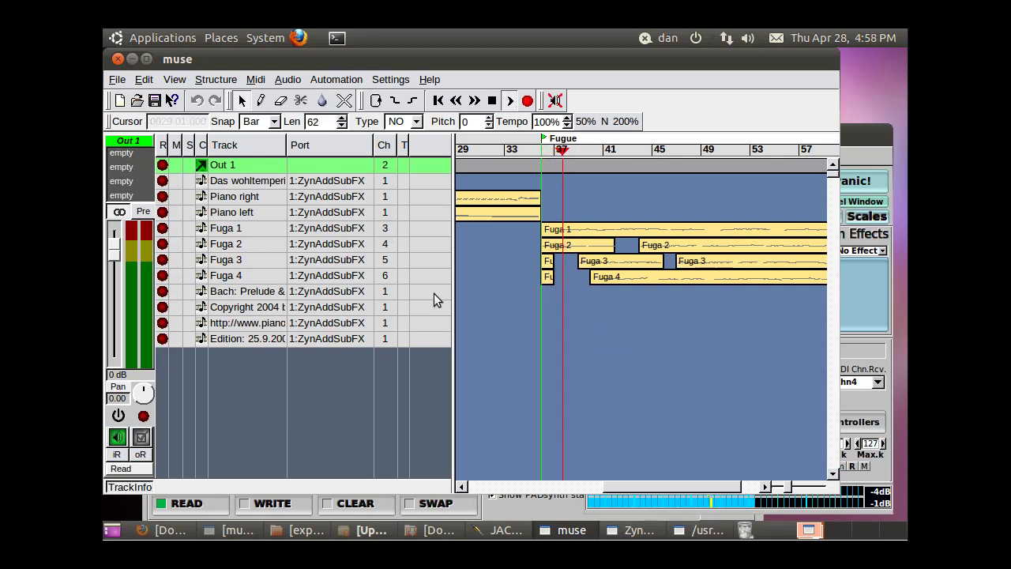
pyautogui.click(492, 103)
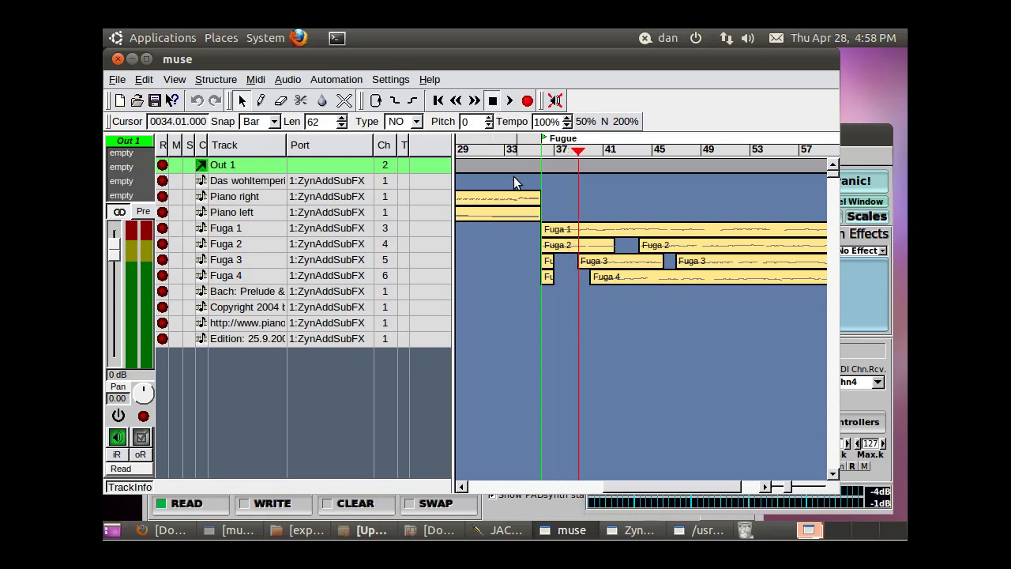